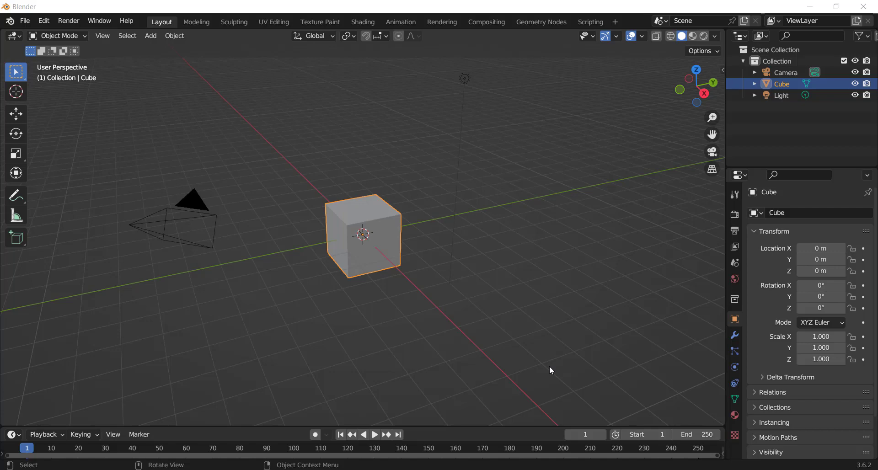
Deselect the cube, then select every object in the default scene.
{"action": "left_click", "coordinate": [526, 311]}
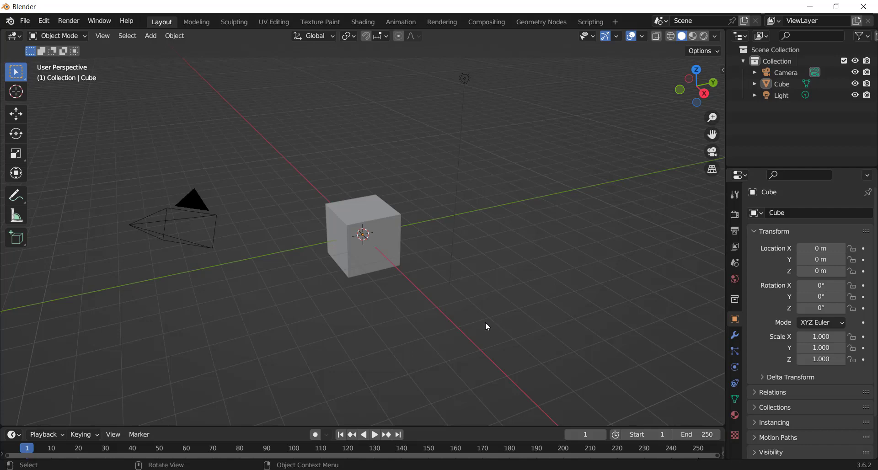
{"action": "key", "text": "a"}
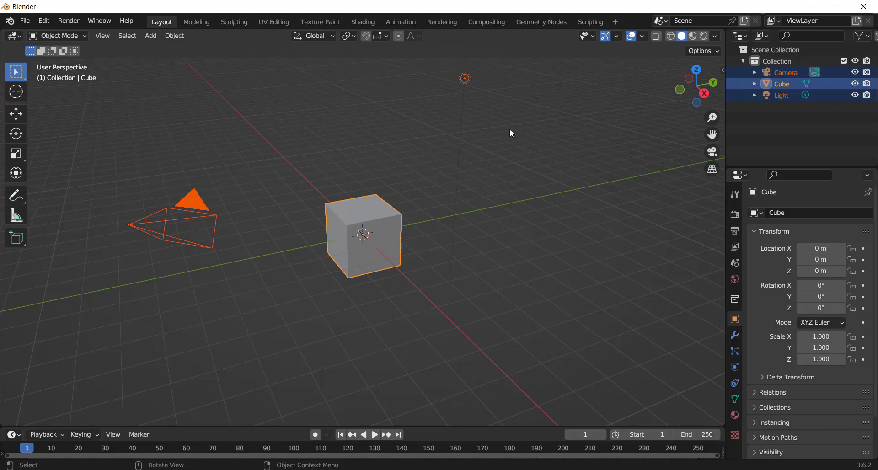
Delete the default camera, cube and light.
{"action": "key", "text": "x"}
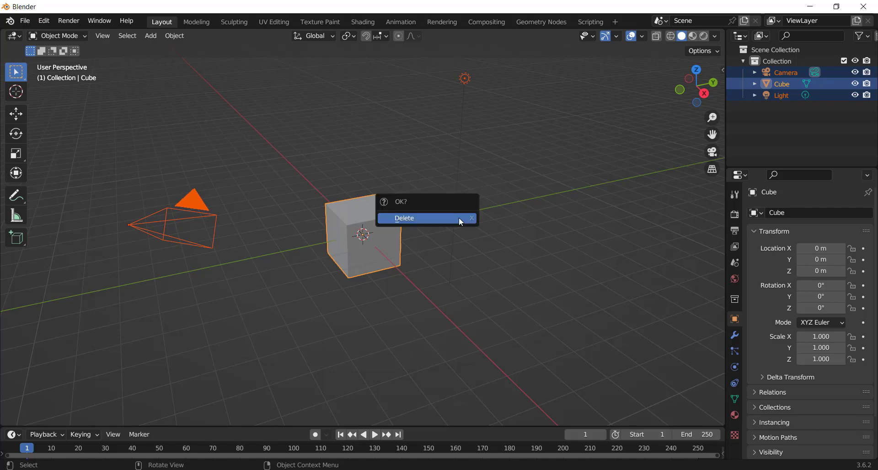
{"action": "left_click", "coordinate": [459, 218]}
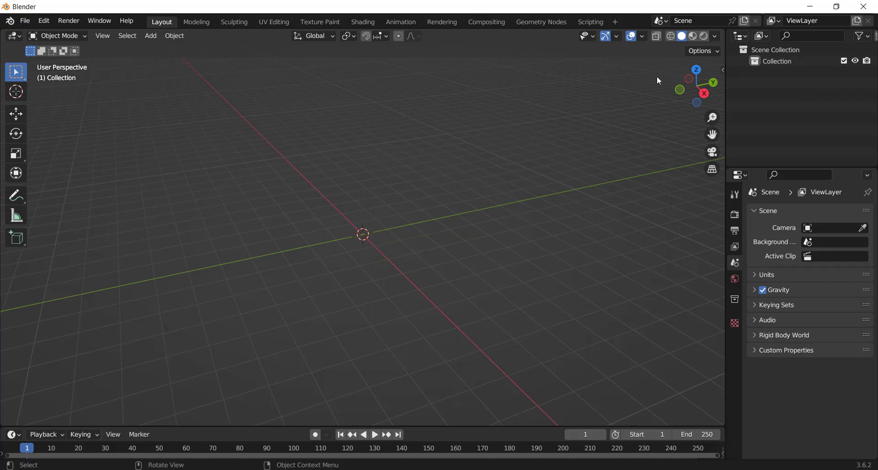
{"action": "left_click_drag", "start_coordinate": [693, 93], "coordinate": [700, 73]}
Switch to Top Orthographic view and add a plane mesh at the origin.
{"action": "left_click", "coordinate": [703, 70]}
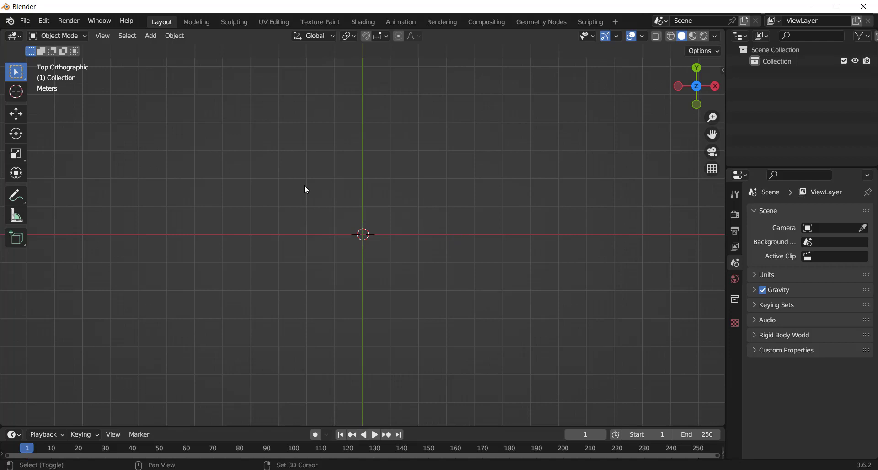
{"action": "key", "text": "shift+a"}
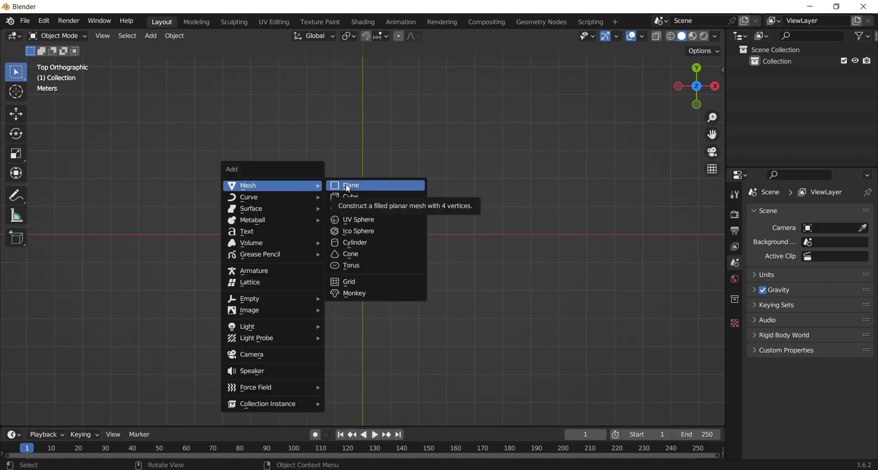
{"action": "left_click", "coordinate": [348, 186]}
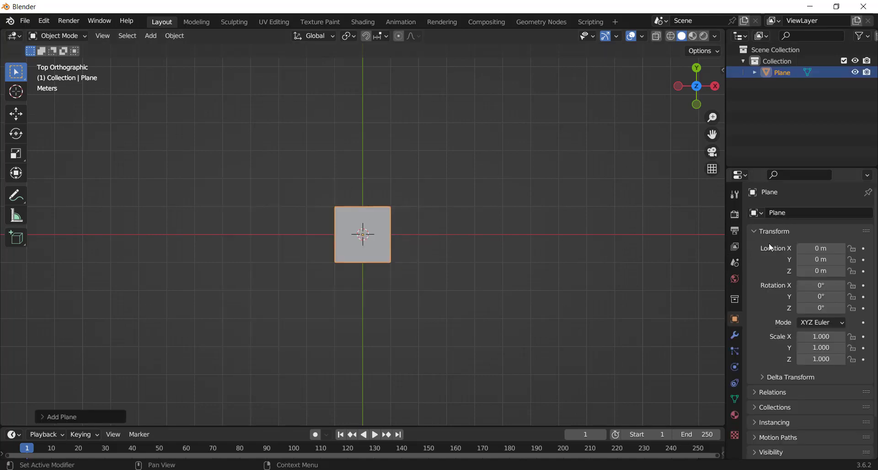
In Scene Properties, set Length units to Millimeters and Unit Scale to 0.0001.
{"action": "left_click", "coordinate": [736, 264]}
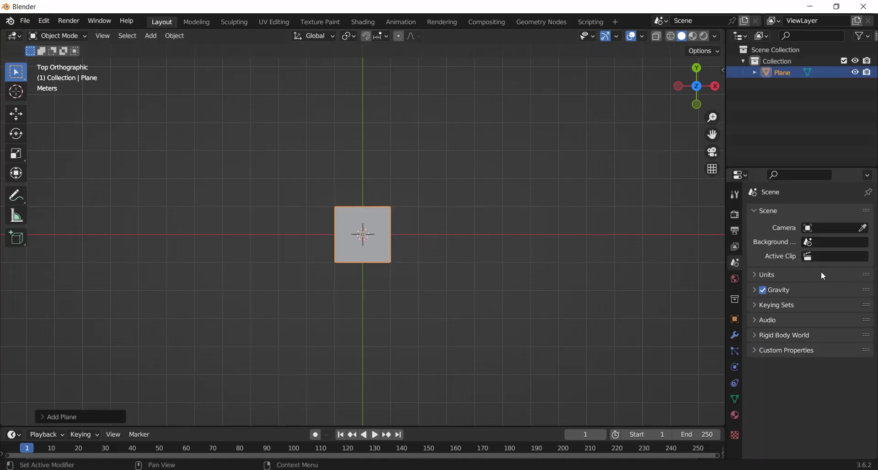
{"action": "left_click", "coordinate": [756, 276]}
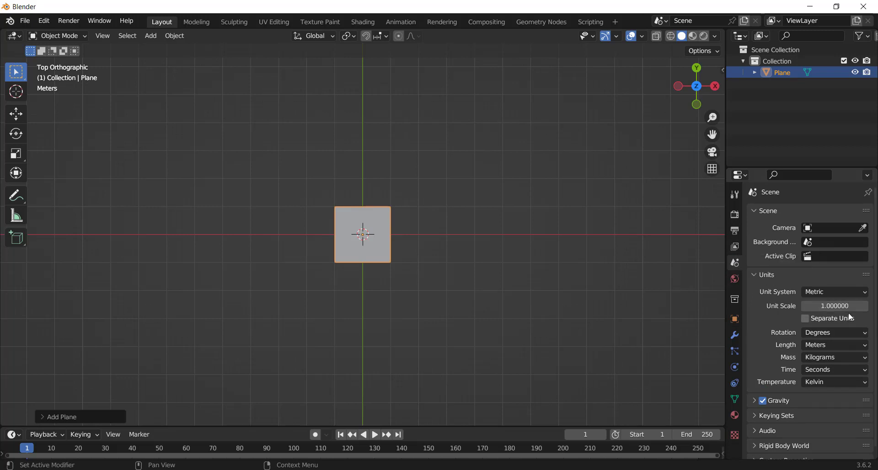
{"action": "left_click", "coordinate": [828, 344]}
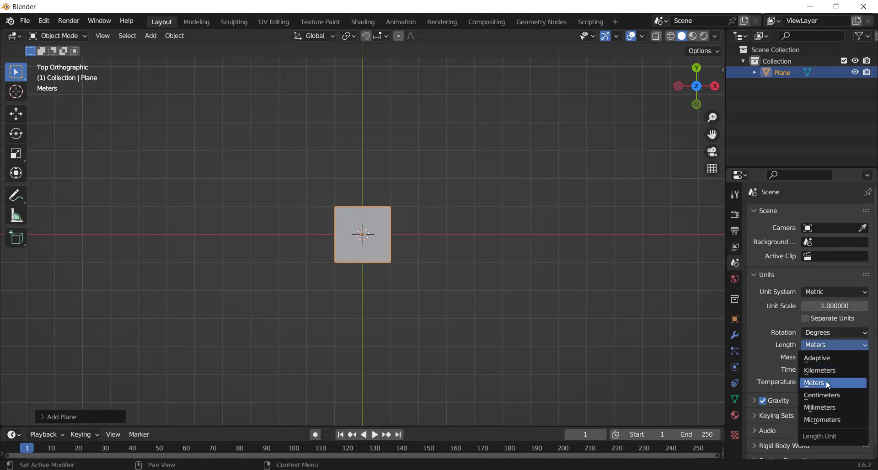
{"action": "left_click", "coordinate": [827, 407]}
{"action": "left_click", "coordinate": [836, 306]}
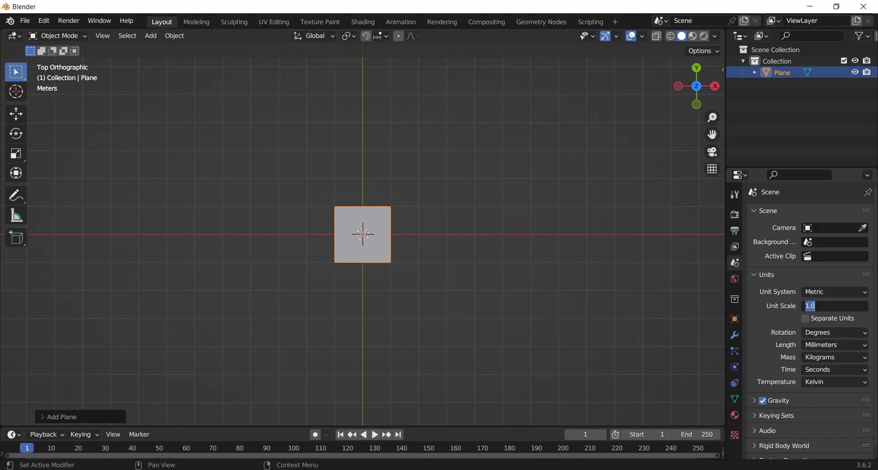
{"action": "type", "text": "0.00"}
{"action": "type", "text": "01"}
{"action": "key", "text": "Return"}
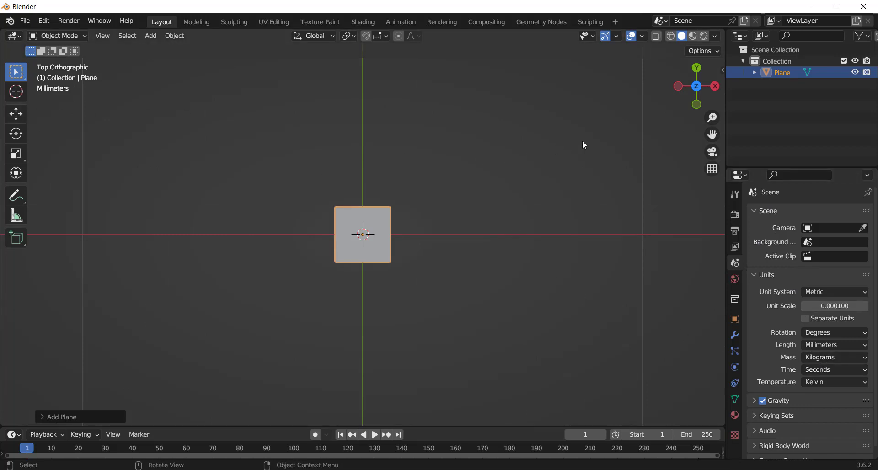
Show the sidebar and set the plane's X and Y dimensions to 1 mm.
{"action": "key", "text": "n"}
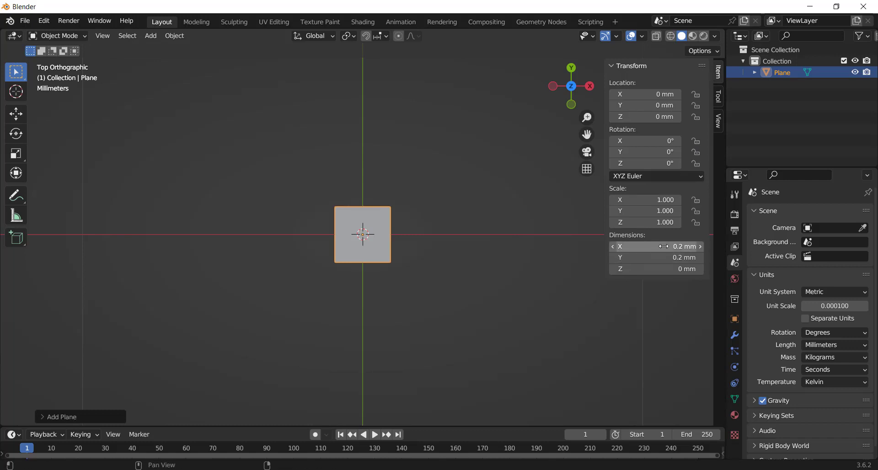
{"action": "left_click", "coordinate": [666, 246]}
{"action": "type", "text": "1"}
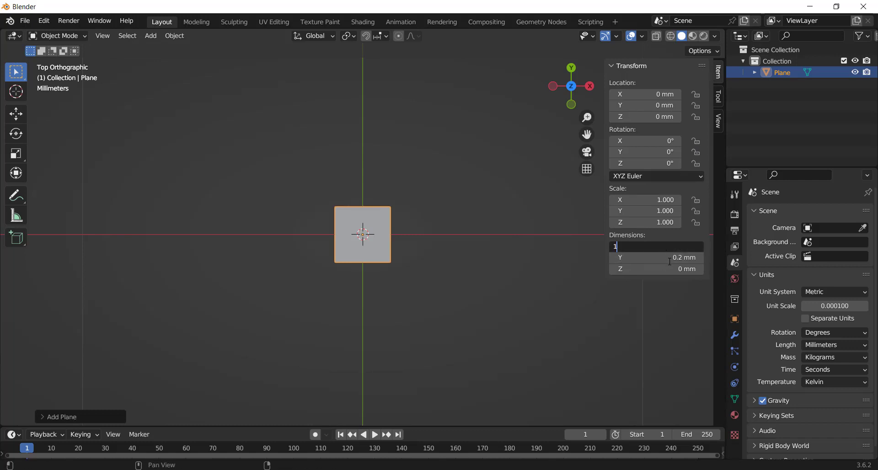
{"action": "key", "text": "Return"}
{"action": "left_click", "coordinate": [670, 259]}
{"action": "type", "text": "1"}
{"action": "key", "text": "Return"}
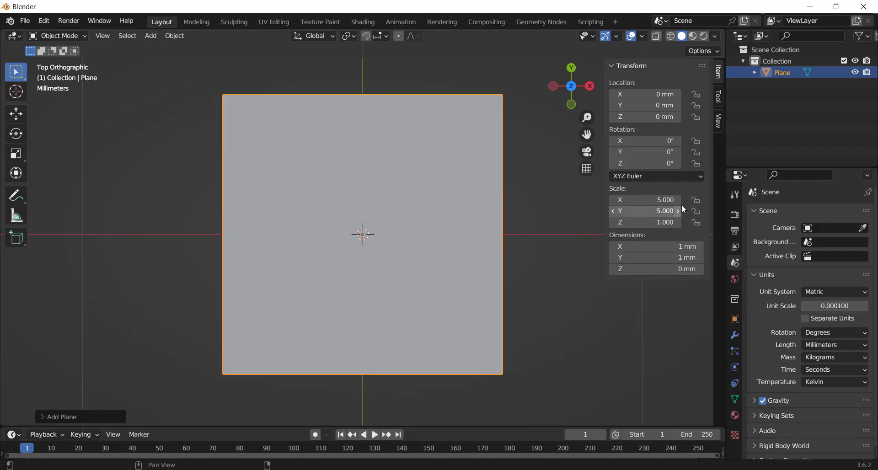
Reset the plane's X and Y scale to 1.
{"action": "left_click", "coordinate": [650, 200]}
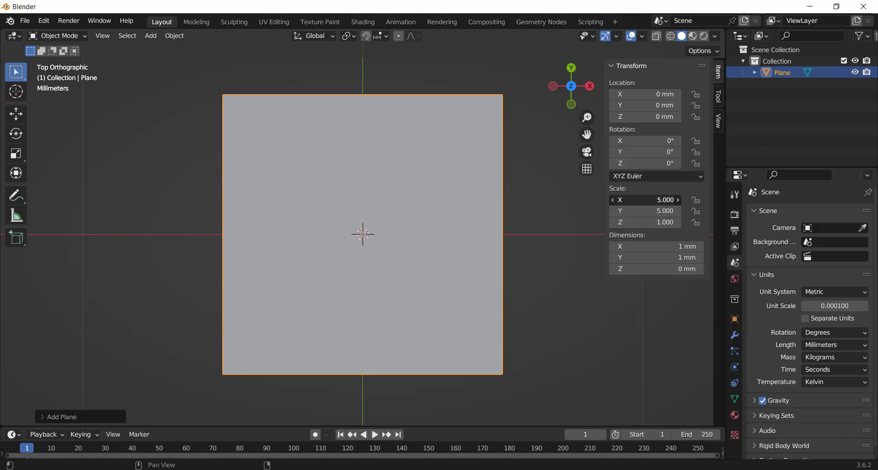
{"action": "type", "text": "1"}
{"action": "key", "text": "Return"}
{"action": "left_click", "coordinate": [649, 211]}
{"action": "type", "text": "1"}
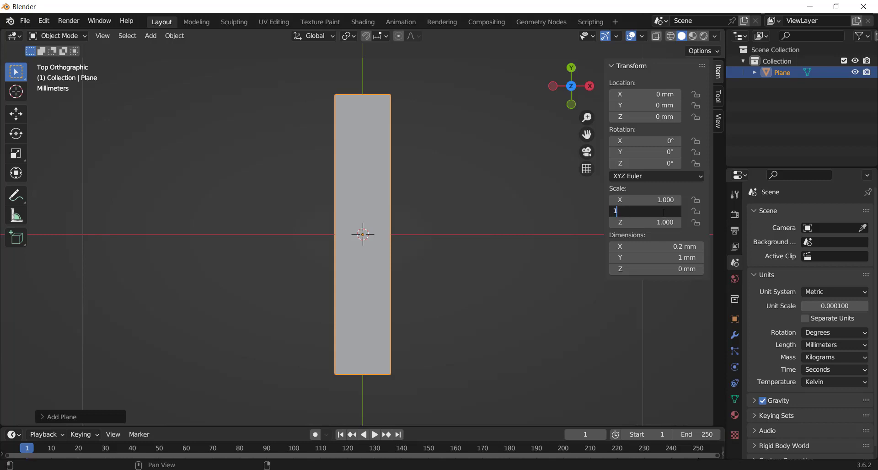
{"action": "key", "text": "Return"}
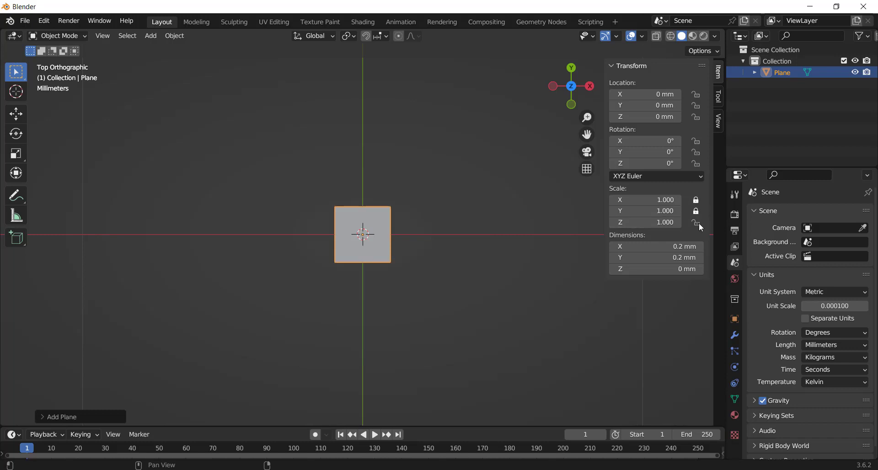
Step through the World and Collection tabs back to the plane's Object properties.
{"action": "scroll", "coordinate": [783, 319], "scroll_direction": "down", "scroll_amount": 1}
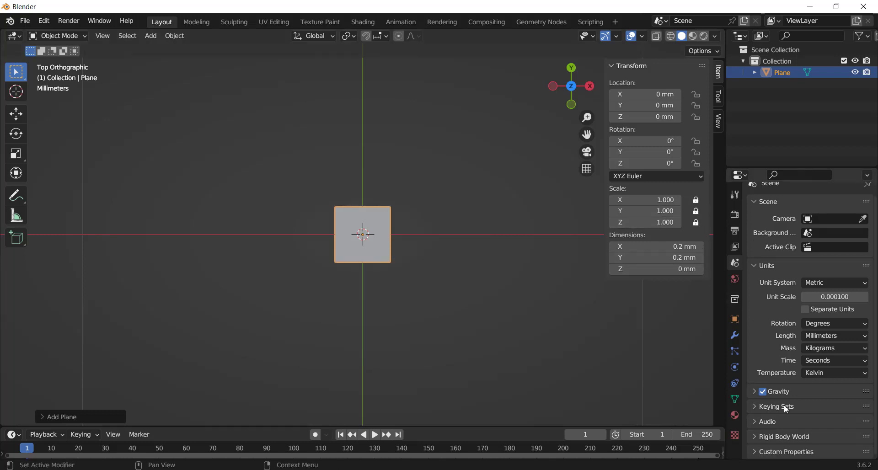
{"action": "scroll", "coordinate": [786, 394], "scroll_direction": "up", "scroll_amount": 1}
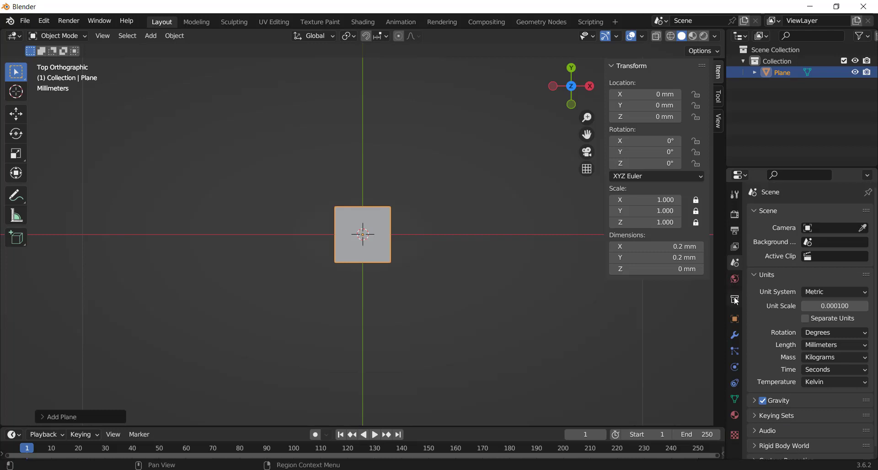
{"action": "scroll", "coordinate": [829, 347], "scroll_direction": "down", "scroll_amount": 1}
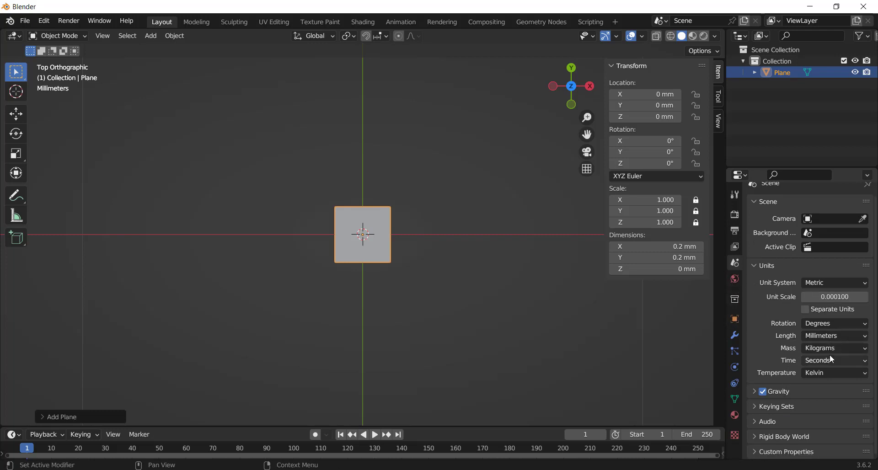
{"action": "scroll", "coordinate": [786, 355], "scroll_direction": "up", "scroll_amount": 1}
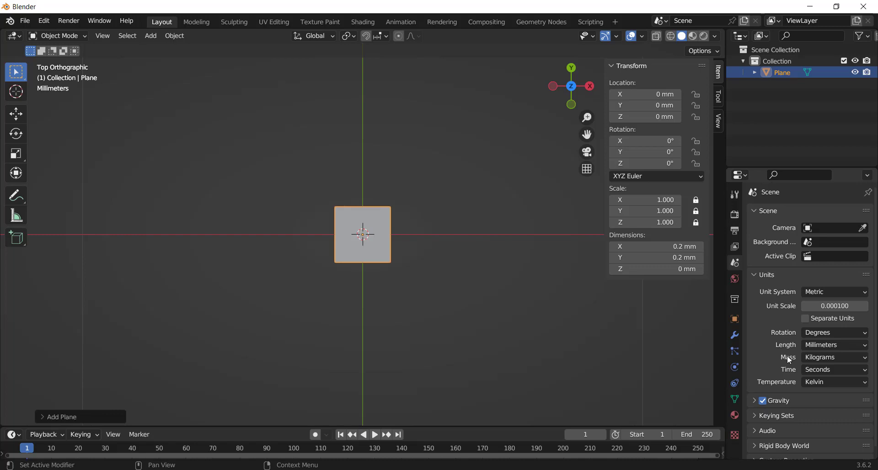
{"action": "left_click", "coordinate": [737, 281]}
{"action": "left_click", "coordinate": [735, 299]}
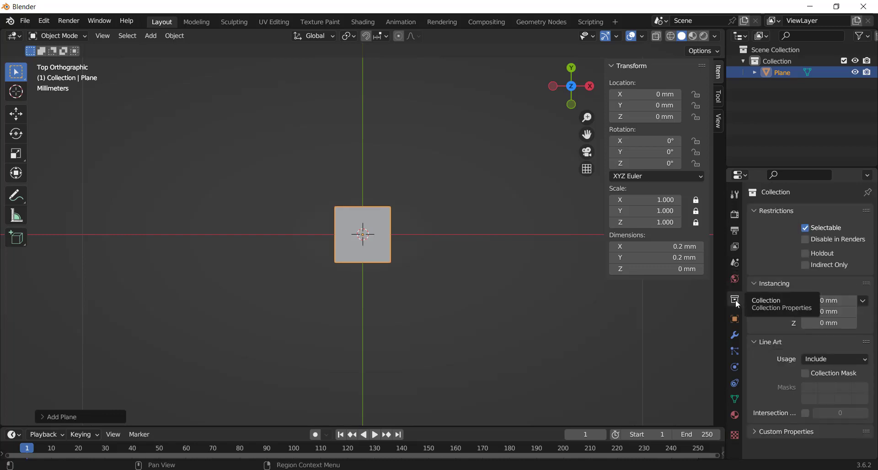
{"action": "left_click", "coordinate": [736, 317]}
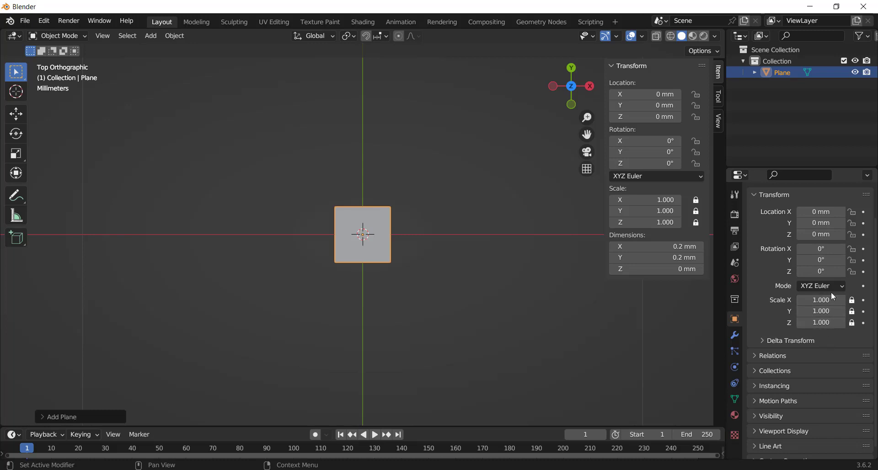
Search 'measu' in Preferences Add-ons, enable MeasureIt, and close Preferences.
{"action": "left_click", "coordinate": [43, 20]}
{"action": "left_click", "coordinate": [72, 182]}
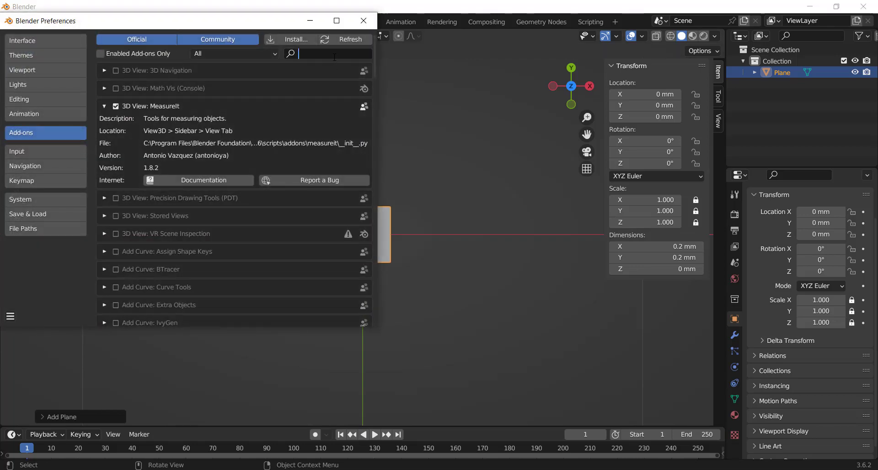
{"action": "type", "text": "measu"}
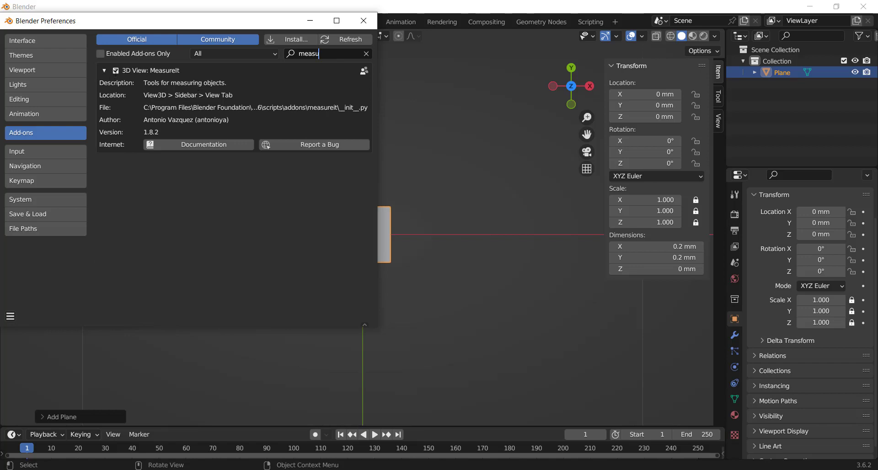
{"action": "left_click", "coordinate": [115, 71]}
{"action": "left_click", "coordinate": [364, 22]}
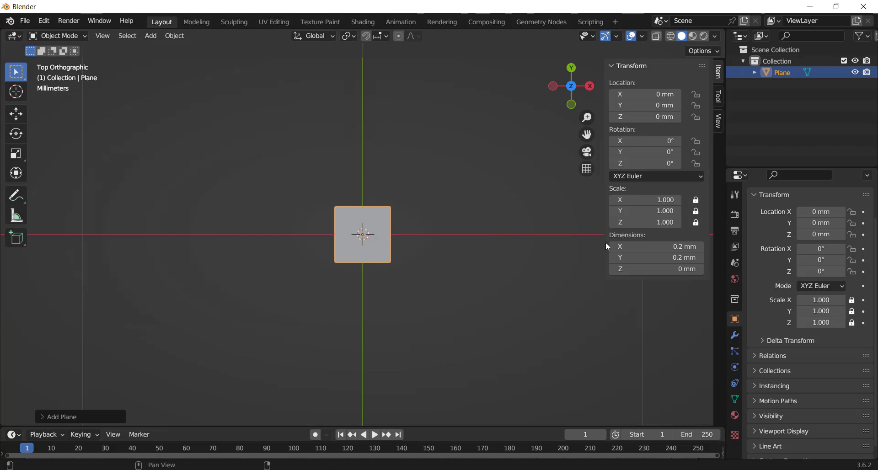
Switch the plane from Object Mode into Edit Mode.
{"action": "left_click", "coordinate": [718, 101]}
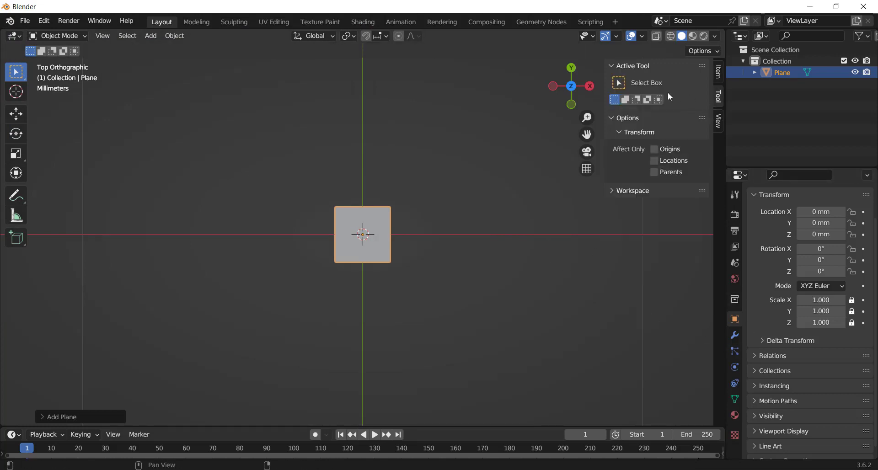
{"action": "left_click", "coordinate": [616, 120]}
{"action": "left_click", "coordinate": [615, 119]}
{"action": "left_click", "coordinate": [57, 36]}
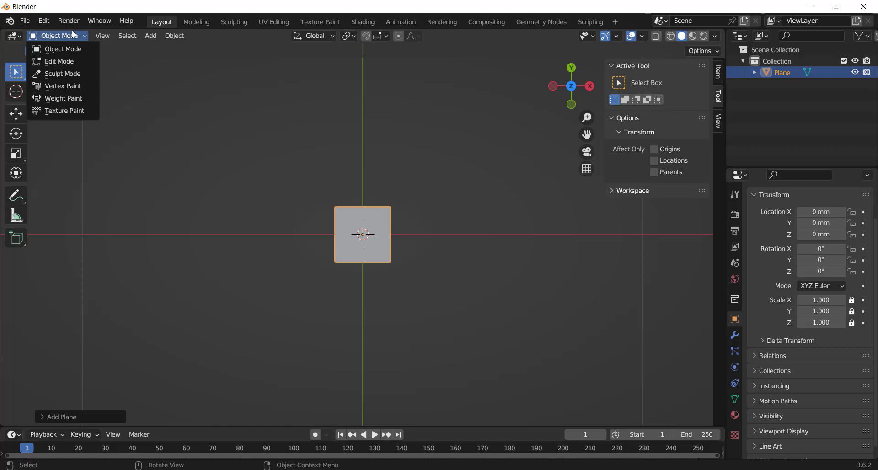
{"action": "left_click", "coordinate": [73, 60]}
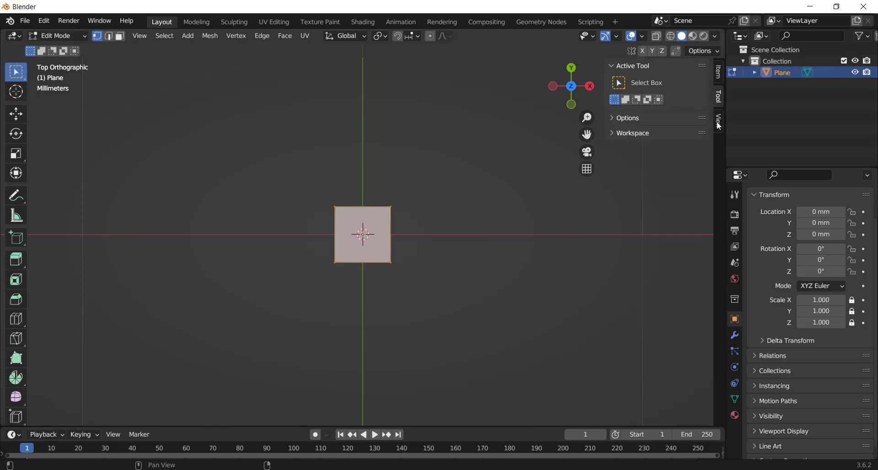
Open the sidebar's View tab and expand the MeasureIt Tools panel.
{"action": "left_click", "coordinate": [718, 72]}
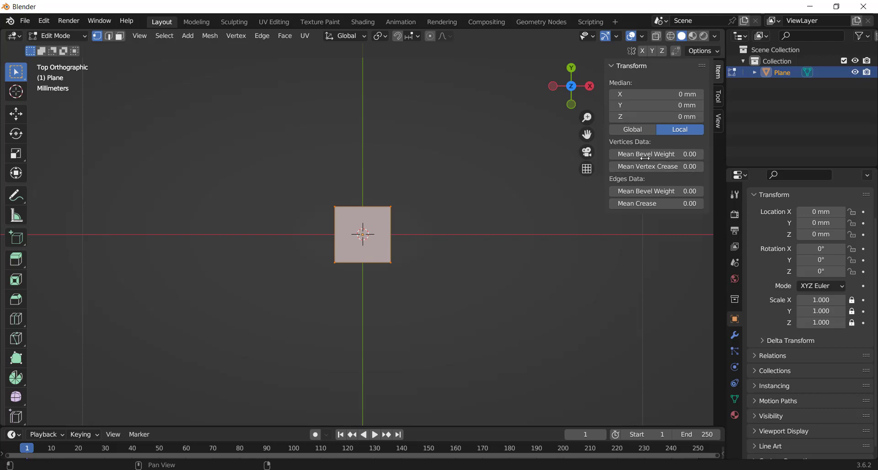
{"action": "left_click", "coordinate": [720, 95]}
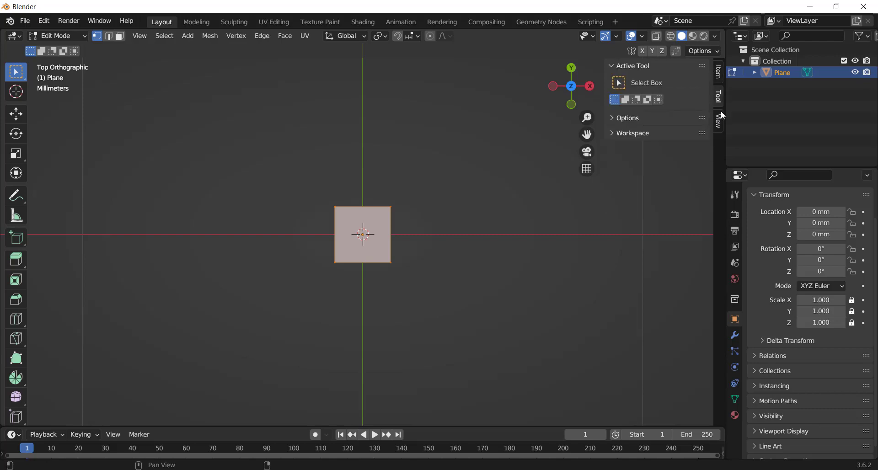
{"action": "left_click", "coordinate": [720, 116]}
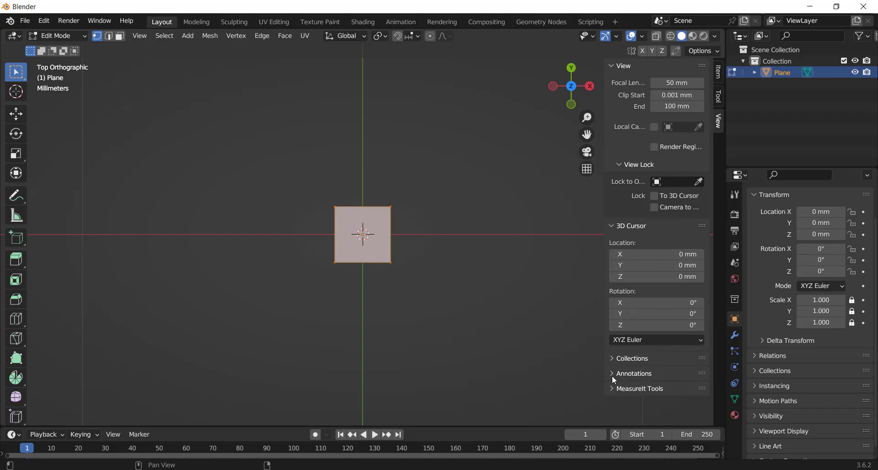
{"action": "left_click", "coordinate": [612, 388]}
{"action": "scroll", "coordinate": [634, 391], "scroll_direction": "down", "scroll_amount": 2}
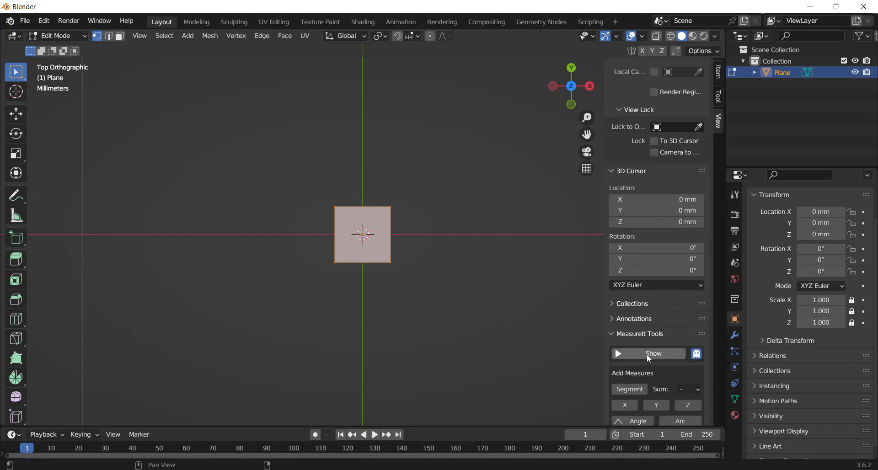
Turn on MeasureIt display and add Segment measures on the plane's four edges.
{"action": "scroll", "coordinate": [647, 354], "scroll_direction": "down", "scroll_amount": 2}
{"action": "scroll", "coordinate": [651, 351], "scroll_direction": "down", "scroll_amount": 3}
{"action": "scroll", "coordinate": [645, 320], "scroll_direction": "down", "scroll_amount": 2}
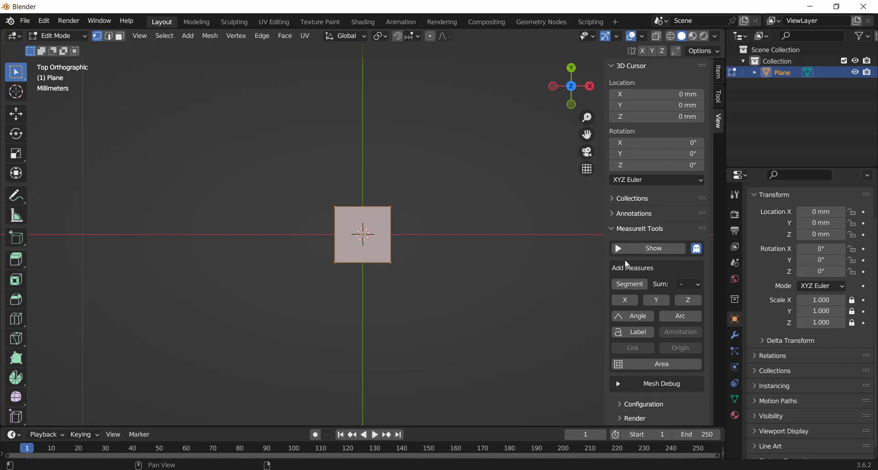
{"action": "left_click", "coordinate": [628, 253]}
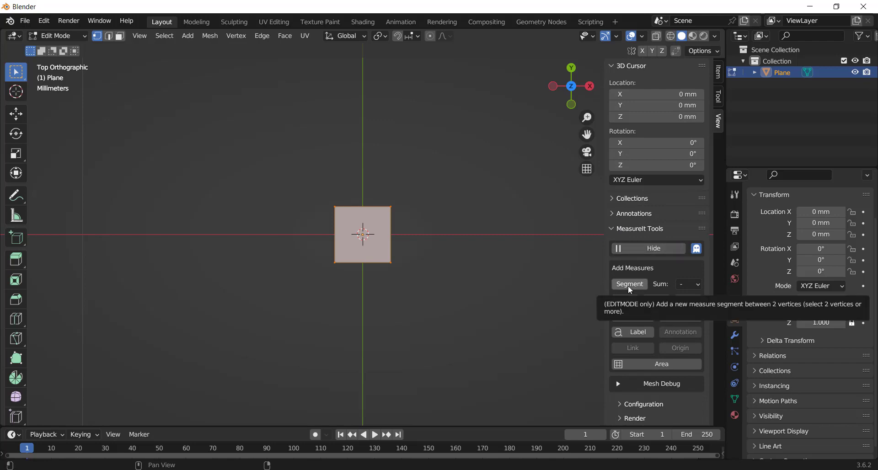
{"action": "left_click", "coordinate": [629, 285]}
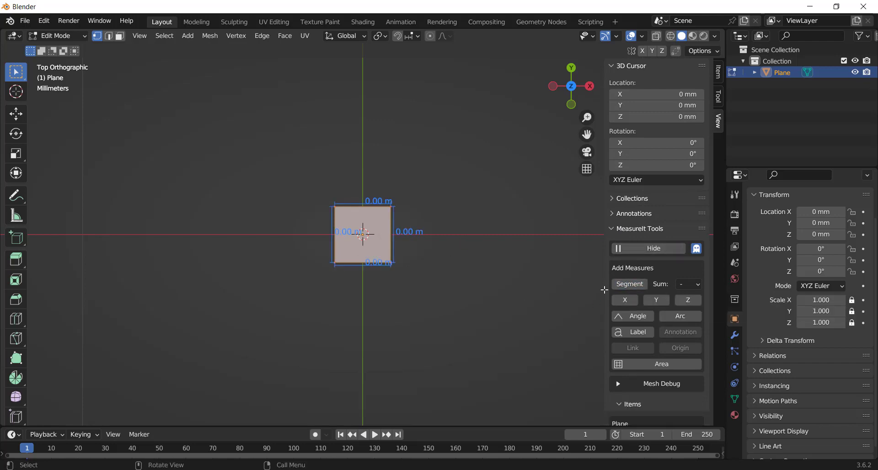
Expand MeasureIt Configuration and raise the label text size from 14 to 17.
{"action": "scroll", "coordinate": [668, 336], "scroll_direction": "down", "scroll_amount": 2}
{"action": "scroll", "coordinate": [668, 337], "scroll_direction": "down", "scroll_amount": 2}
{"action": "scroll", "coordinate": [671, 336], "scroll_direction": "down", "scroll_amount": 3}
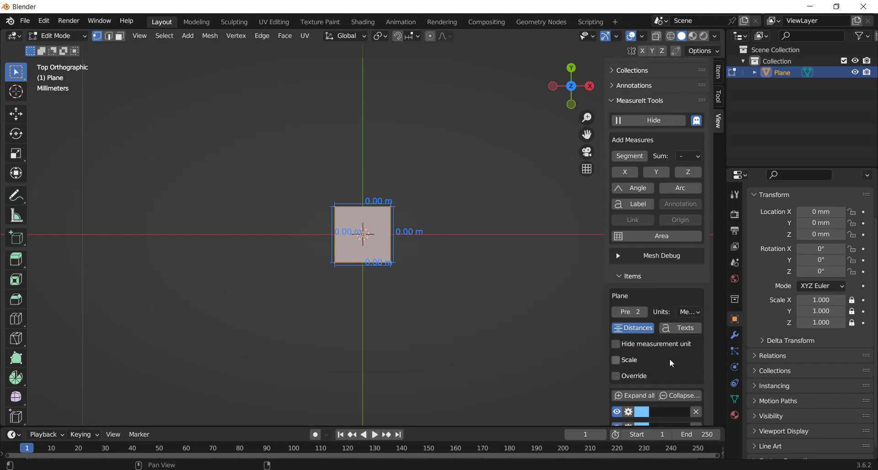
{"action": "scroll", "coordinate": [669, 358], "scroll_direction": "down", "scroll_amount": 1}
{"action": "scroll", "coordinate": [669, 359], "scroll_direction": "down", "scroll_amount": 2}
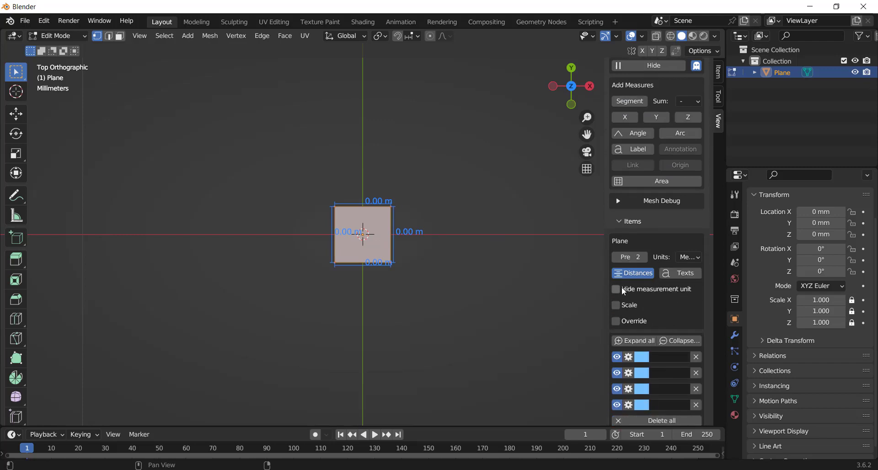
{"action": "scroll", "coordinate": [667, 311], "scroll_direction": "up", "scroll_amount": 1}
{"action": "scroll", "coordinate": [665, 310], "scroll_direction": "up", "scroll_amount": 1}
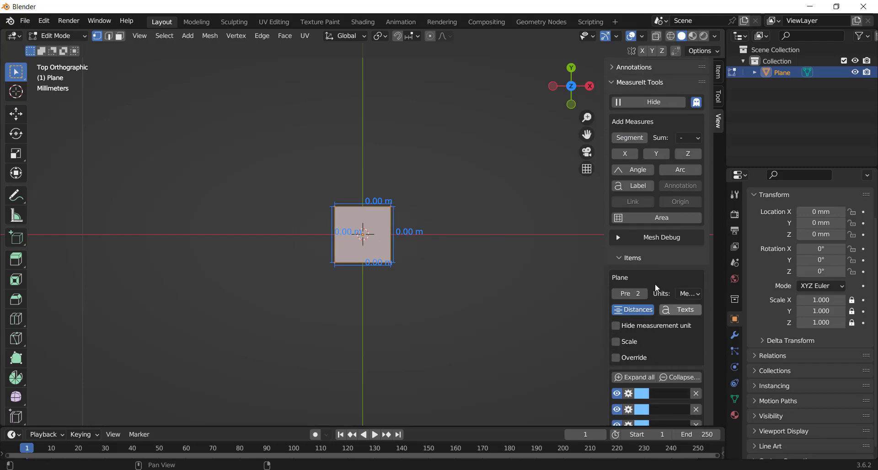
{"action": "scroll", "coordinate": [645, 238], "scroll_direction": "up", "scroll_amount": 1}
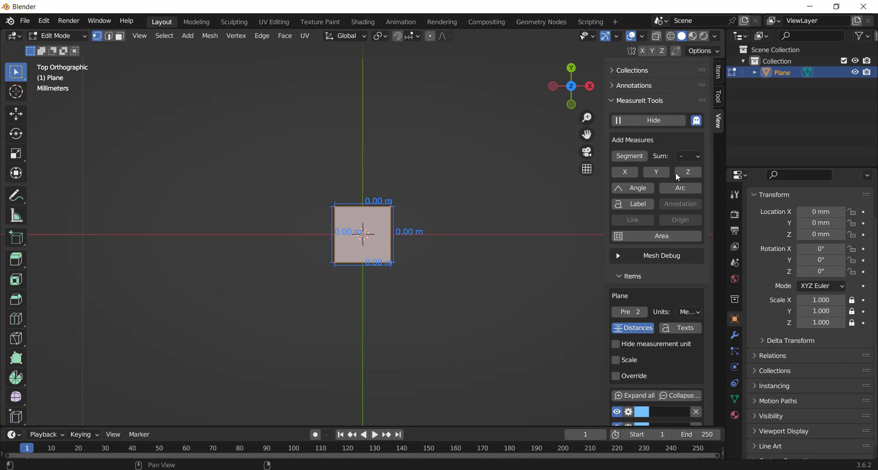
{"action": "scroll", "coordinate": [655, 238], "scroll_direction": "down", "scroll_amount": 2}
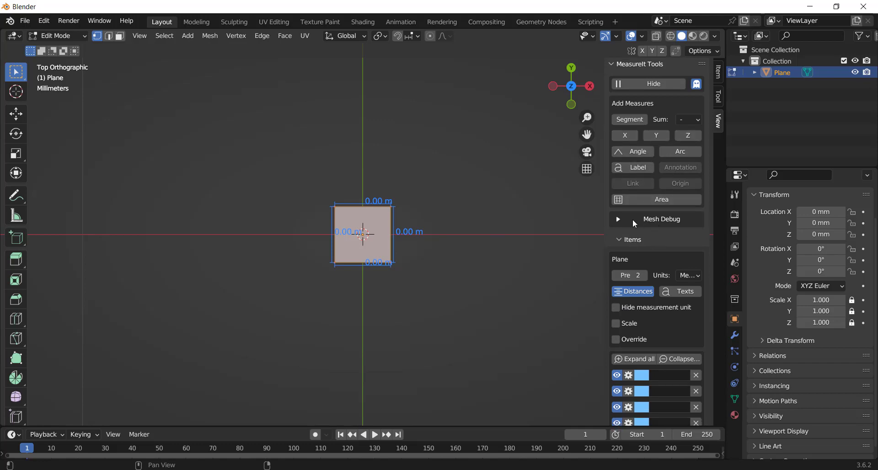
{"action": "scroll", "coordinate": [632, 220], "scroll_direction": "down", "scroll_amount": 1}
{"action": "scroll", "coordinate": [632, 220], "scroll_direction": "down", "scroll_amount": 2}
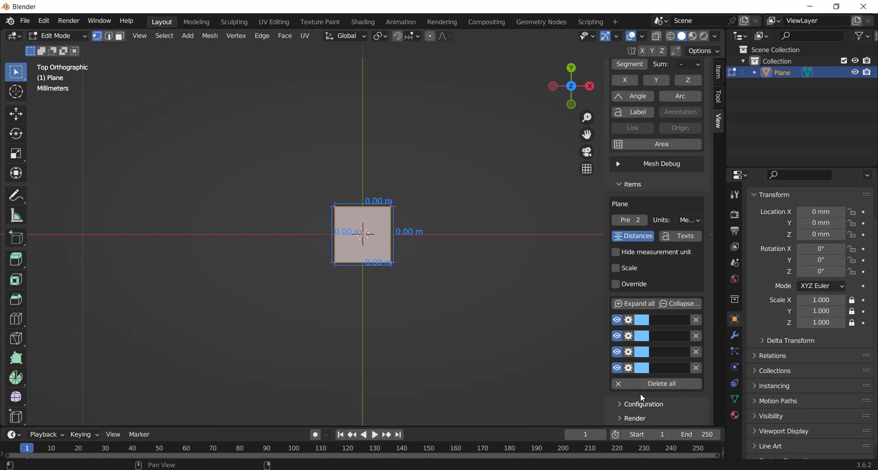
{"action": "left_click", "coordinate": [625, 402]}
{"action": "scroll", "coordinate": [625, 402], "scroll_direction": "down", "scroll_amount": 4}
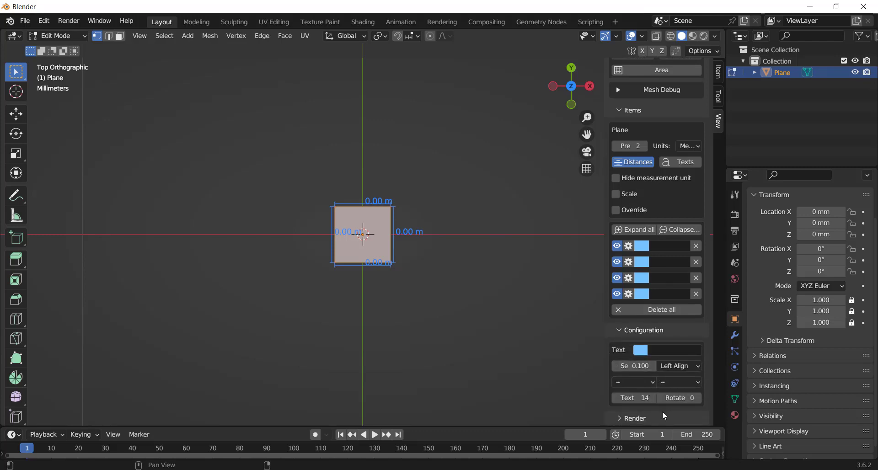
{"action": "left_click_drag", "start_coordinate": [651, 397], "coordinate": [659, 398]}
{"action": "scroll", "coordinate": [671, 350], "scroll_direction": "up", "scroll_amount": 2}
{"action": "scroll", "coordinate": [671, 350], "scroll_direction": "up", "scroll_amount": 2}
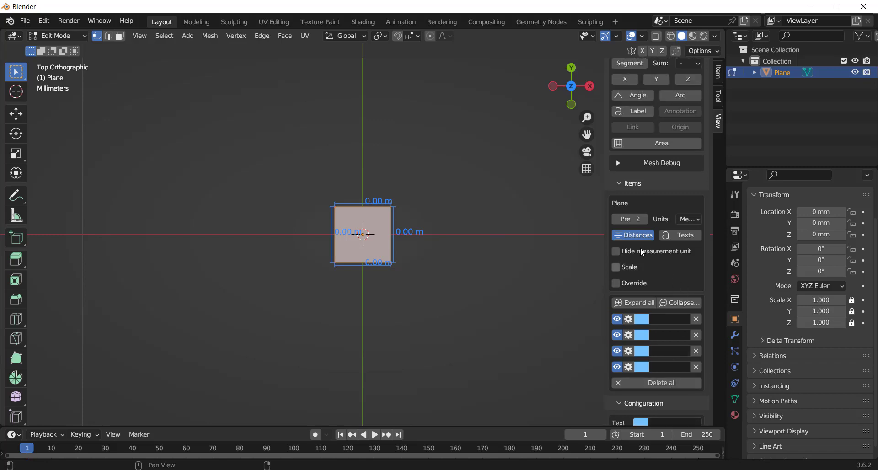
Set the MeasureIt measurement units to Millimeters, so edges read 0.20 mm.
{"action": "left_click", "coordinate": [694, 219]}
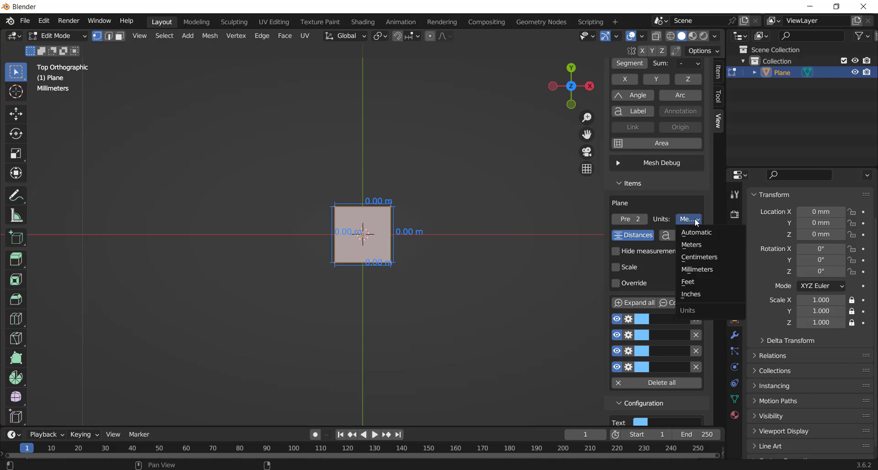
{"action": "left_click", "coordinate": [697, 269]}
{"action": "scroll", "coordinate": [652, 224], "scroll_direction": "up", "scroll_amount": 2}
{"action": "scroll", "coordinate": [662, 256], "scroll_direction": "up", "scroll_amount": 5}
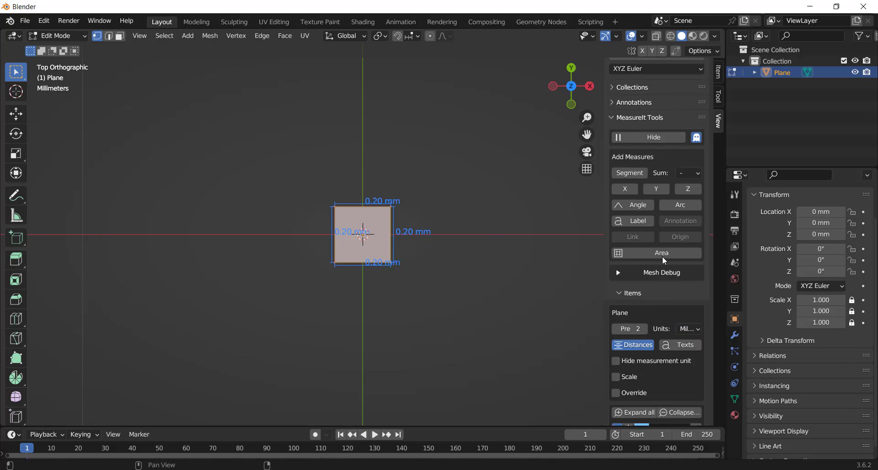
{"action": "scroll", "coordinate": [663, 273], "scroll_direction": "up", "scroll_amount": 5}
{"action": "scroll", "coordinate": [663, 274], "scroll_direction": "up", "scroll_amount": 2}
{"action": "scroll", "coordinate": [666, 245], "scroll_direction": "up", "scroll_amount": 2}
{"action": "scroll", "coordinate": [669, 226], "scroll_direction": "up", "scroll_amount": 3}
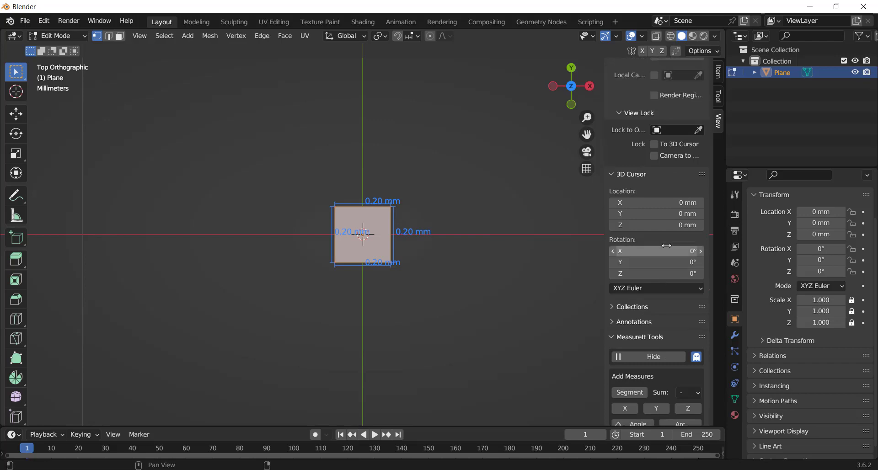
{"action": "scroll", "coordinate": [671, 208], "scroll_direction": "up", "scroll_amount": 1}
{"action": "scroll", "coordinate": [675, 111], "scroll_direction": "up", "scroll_amount": 1}
{"action": "scroll", "coordinate": [674, 124], "scroll_direction": "up", "scroll_amount": 1}
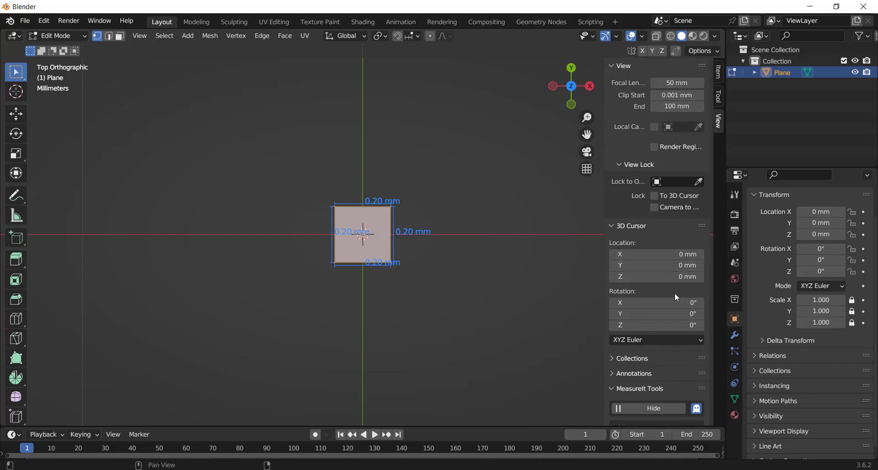
Show the Item tab and switch the plane back to Object Mode.
{"action": "left_click", "coordinate": [719, 73]}
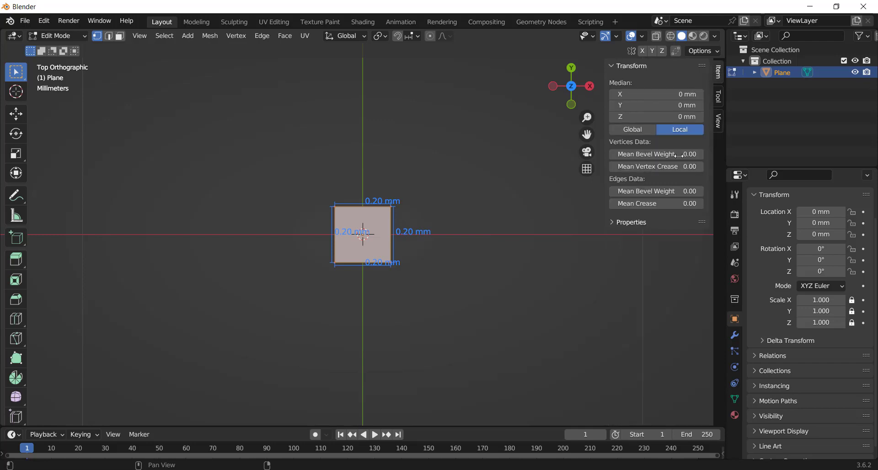
{"action": "left_click", "coordinate": [79, 39]}
{"action": "left_click", "coordinate": [51, 49]}
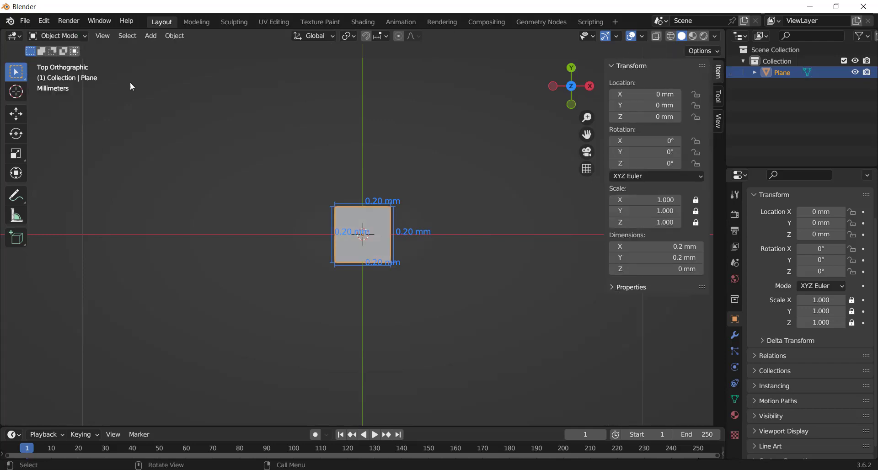
Set the plane's X and Y dimensions to 1 mm each, giving scale 5.000.
{"action": "left_click", "coordinate": [653, 247]}
{"action": "type", "text": "1"}
{"action": "key", "text": "Return"}
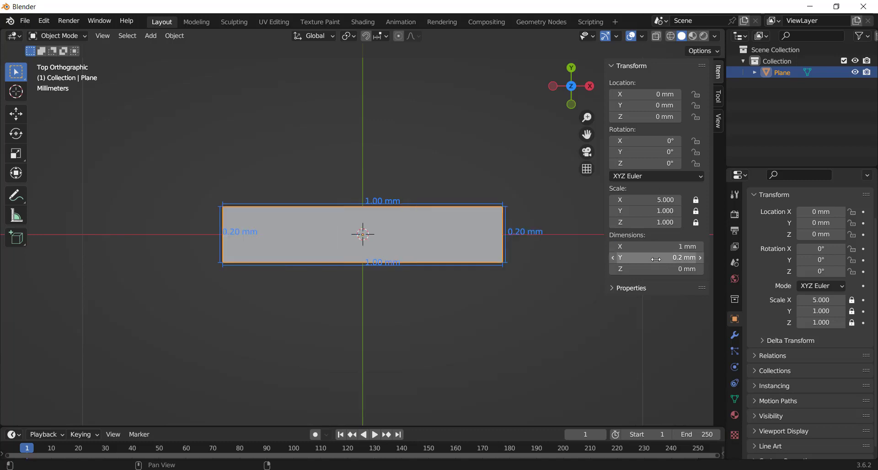
{"action": "left_click", "coordinate": [639, 304]}
{"action": "left_click", "coordinate": [654, 257]}
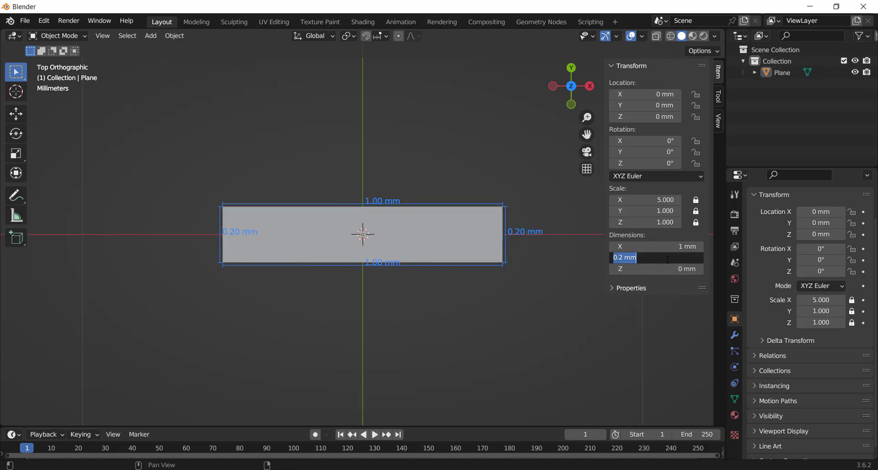
{"action": "type", "text": "1"}
{"action": "key", "text": "Return"}
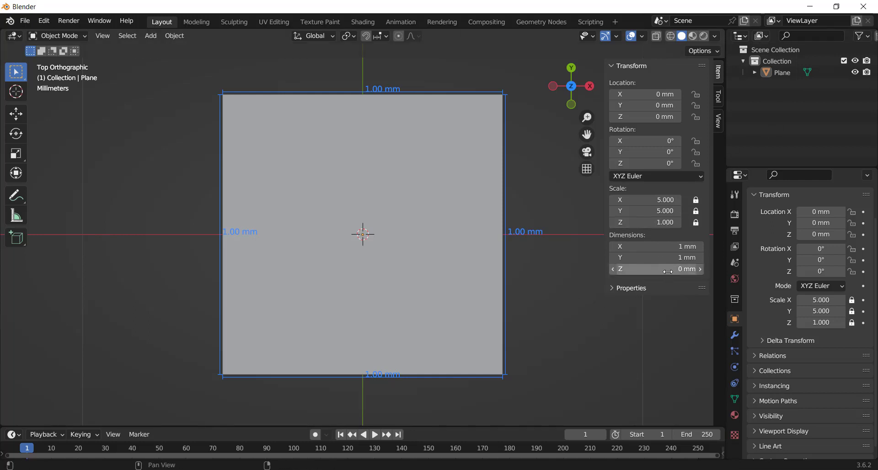
Switch the plane from Object Mode to Edit Mode.
{"action": "left_click", "coordinate": [718, 101]}
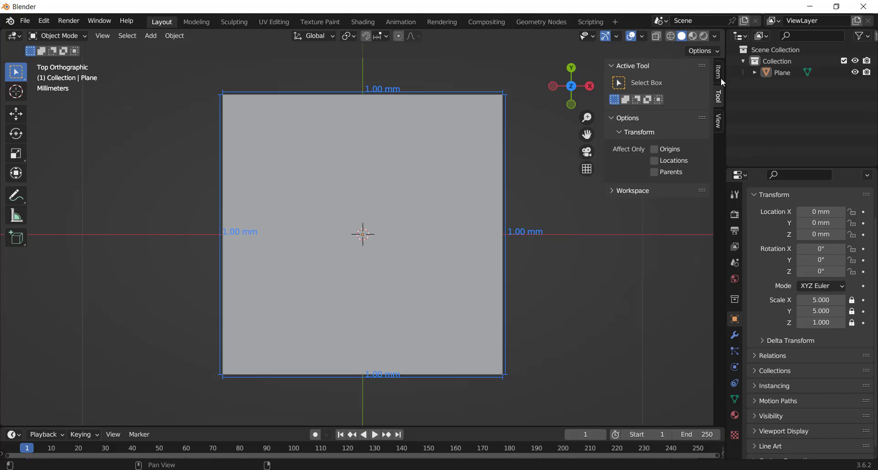
{"action": "left_click", "coordinate": [722, 78]}
{"action": "left_click", "coordinate": [721, 126]}
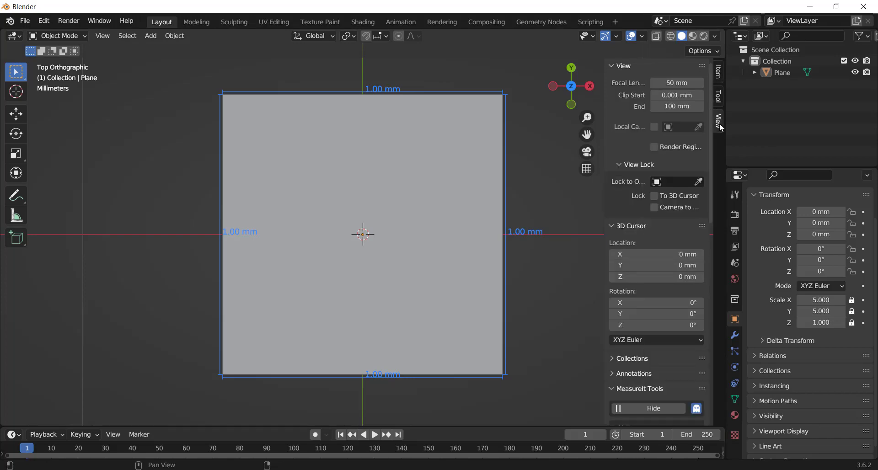
{"action": "left_click", "coordinate": [720, 76]}
{"action": "left_click", "coordinate": [722, 97]}
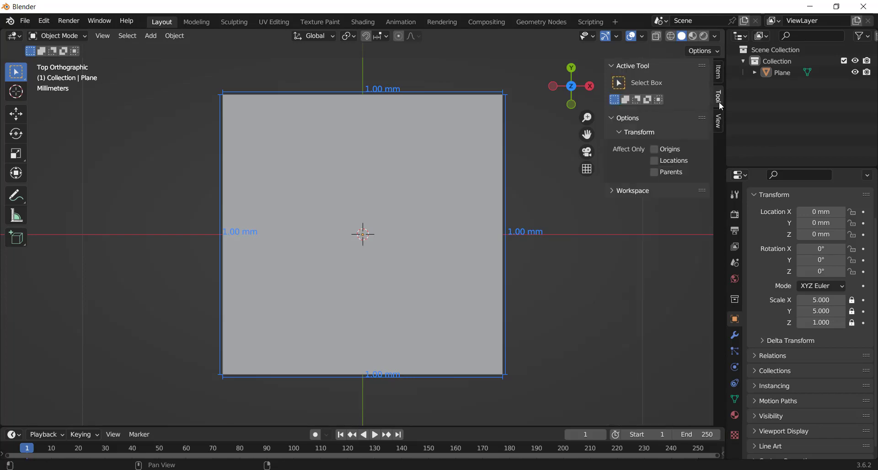
{"action": "left_click", "coordinate": [57, 35]}
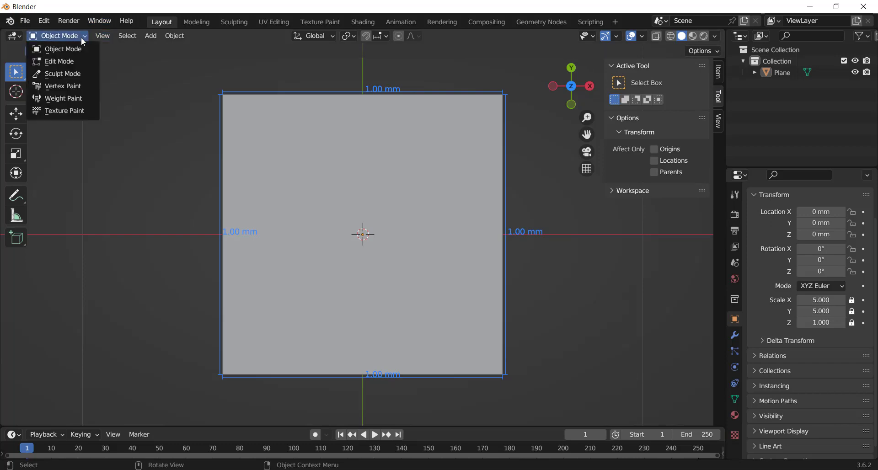
{"action": "left_click", "coordinate": [75, 61]}
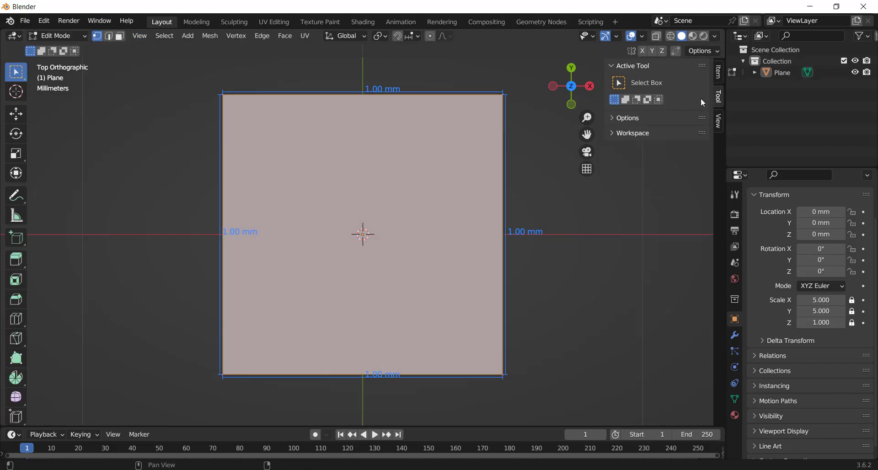
Show the sidebar View tab and bring the MeasureIt Tools panel into view.
{"action": "left_click", "coordinate": [719, 76]}
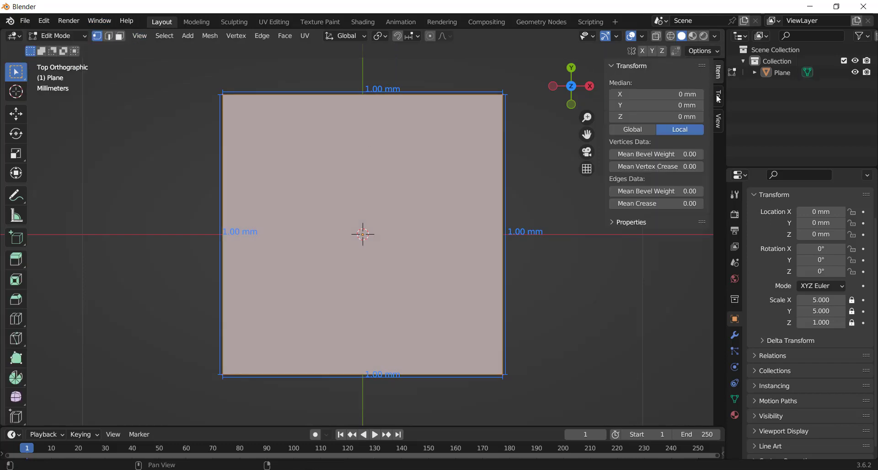
{"action": "left_click", "coordinate": [718, 122]}
{"action": "scroll", "coordinate": [685, 236], "scroll_direction": "down", "scroll_amount": 3}
{"action": "scroll", "coordinate": [682, 247], "scroll_direction": "down", "scroll_amount": 6}
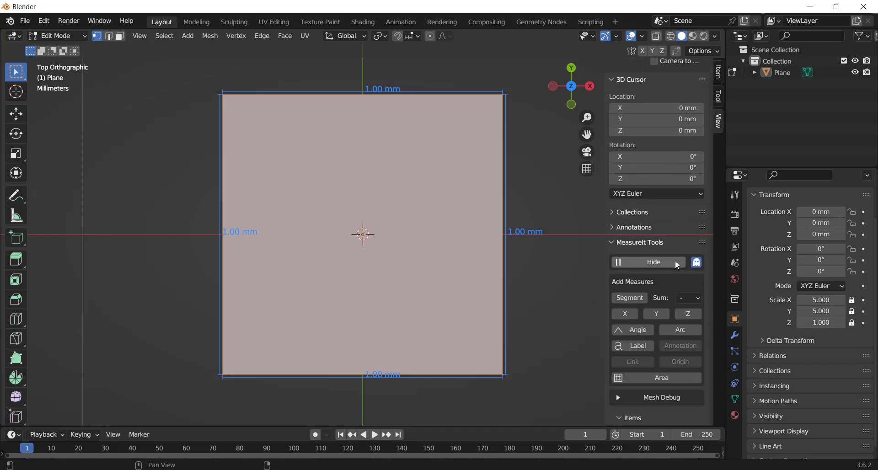
{"action": "scroll", "coordinate": [675, 260], "scroll_direction": "down", "scroll_amount": 2}
{"action": "scroll", "coordinate": [674, 259], "scroll_direction": "down", "scroll_amount": 4}
{"action": "scroll", "coordinate": [672, 288], "scroll_direction": "down", "scroll_amount": 2}
{"action": "scroll", "coordinate": [674, 300], "scroll_direction": "down", "scroll_amount": 3}
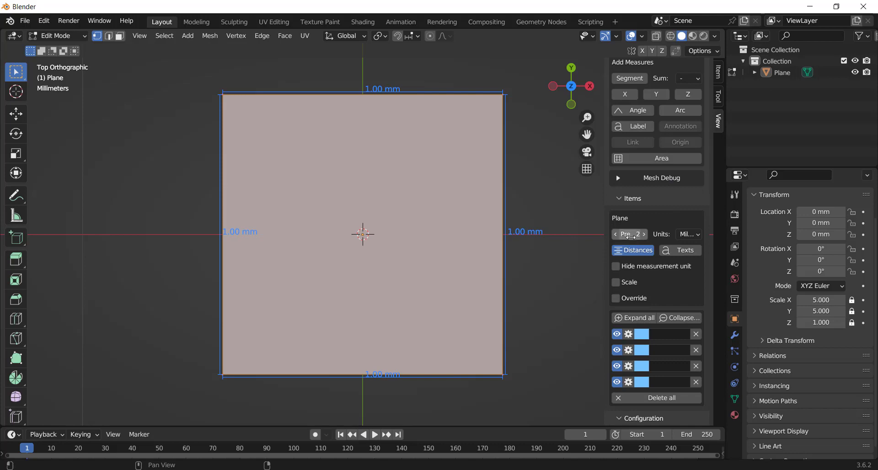
{"action": "scroll", "coordinate": [641, 251], "scroll_direction": "down", "scroll_amount": 2}
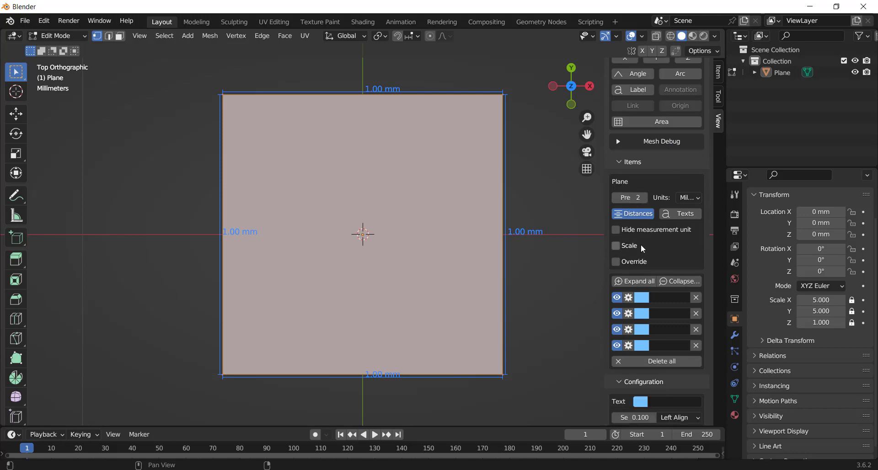
{"action": "scroll", "coordinate": [642, 247], "scroll_direction": "down", "scroll_amount": 3}
{"action": "scroll", "coordinate": [578, 307], "scroll_direction": "down", "scroll_amount": 1}
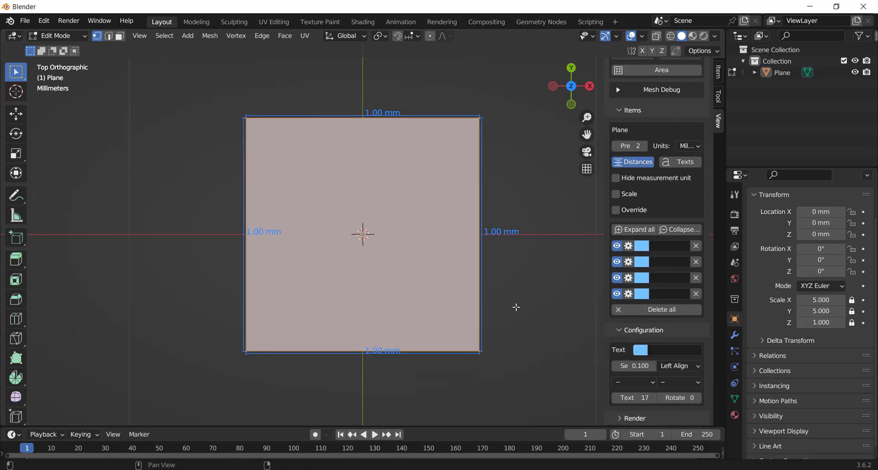
{"action": "scroll", "coordinate": [641, 219], "scroll_direction": "up", "scroll_amount": 3}
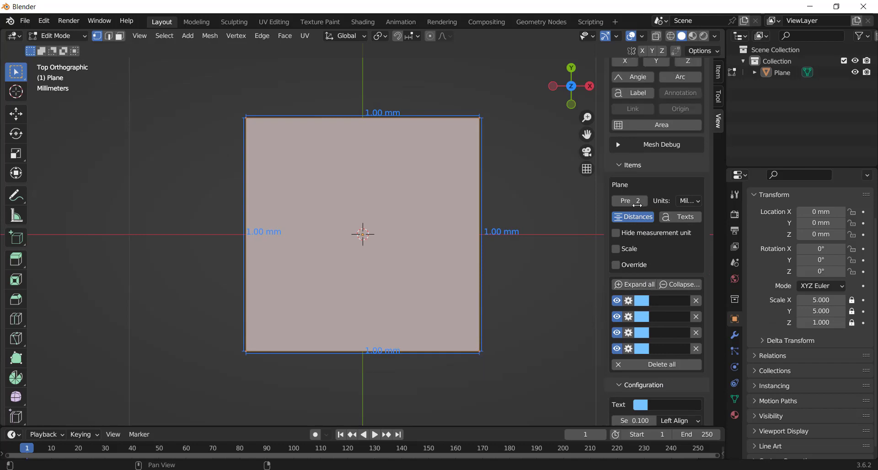
{"action": "scroll", "coordinate": [645, 220], "scroll_direction": "up", "scroll_amount": 1}
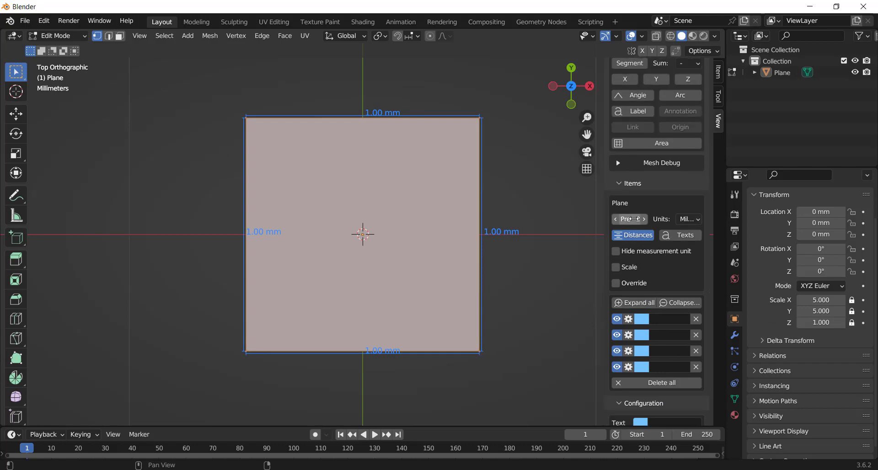
{"action": "scroll", "coordinate": [645, 222], "scroll_direction": "up", "scroll_amount": 3}
{"action": "scroll", "coordinate": [645, 223], "scroll_direction": "up", "scroll_amount": 4}
{"action": "scroll", "coordinate": [646, 227], "scroll_direction": "up", "scroll_amount": 2}
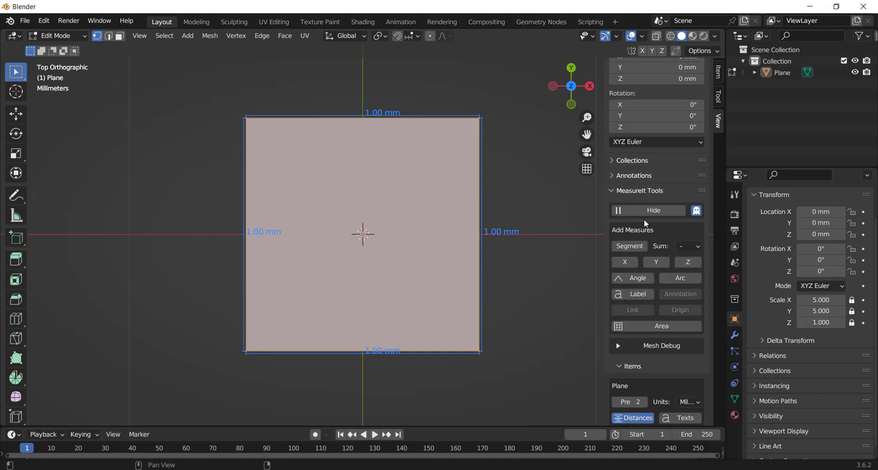
{"action": "scroll", "coordinate": [647, 256], "scroll_direction": "down", "scroll_amount": 1}
{"action": "scroll", "coordinate": [647, 281], "scroll_direction": "down", "scroll_amount": 1}
Collapse the Items list, then raise MeasureIt Separation to 0.340 and Text size to 20.
{"action": "left_click", "coordinate": [622, 329]}
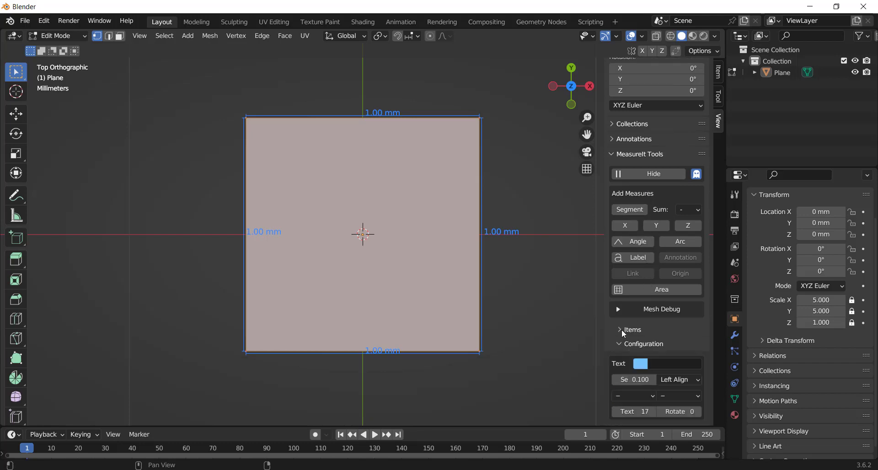
{"action": "scroll", "coordinate": [633, 331], "scroll_direction": "down", "scroll_amount": 1}
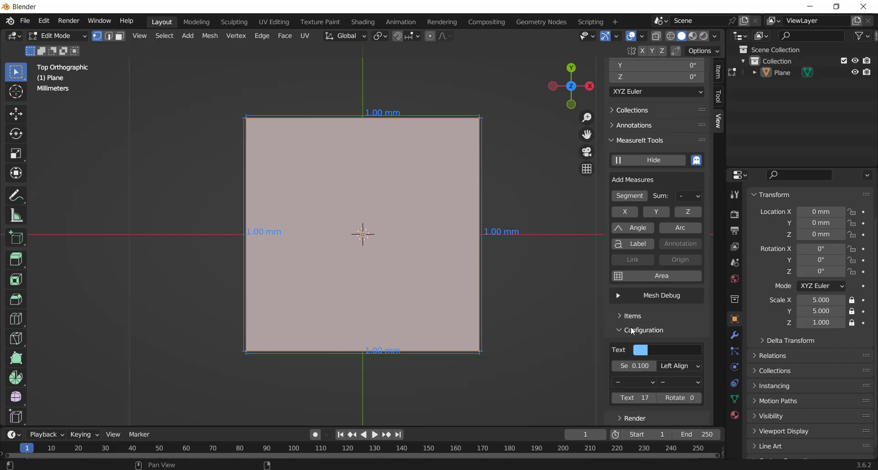
{"action": "left_click", "coordinate": [650, 365]}
{"action": "left_click", "coordinate": [651, 365]}
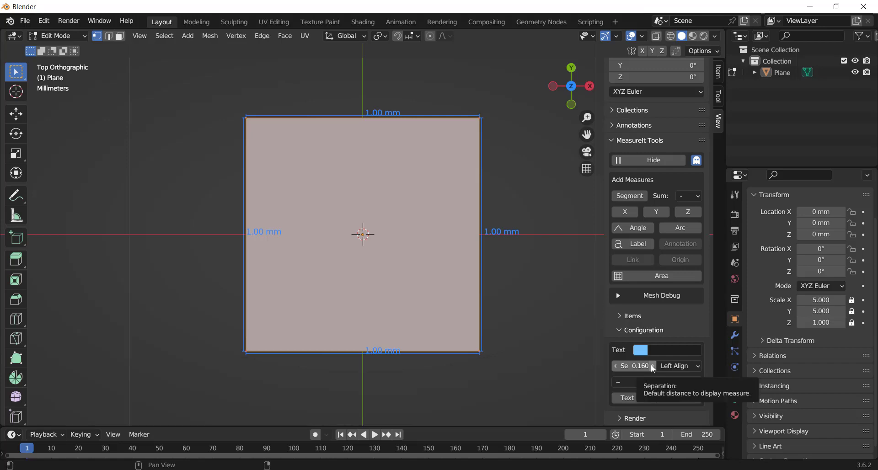
{"action": "left_click", "coordinate": [651, 365]}
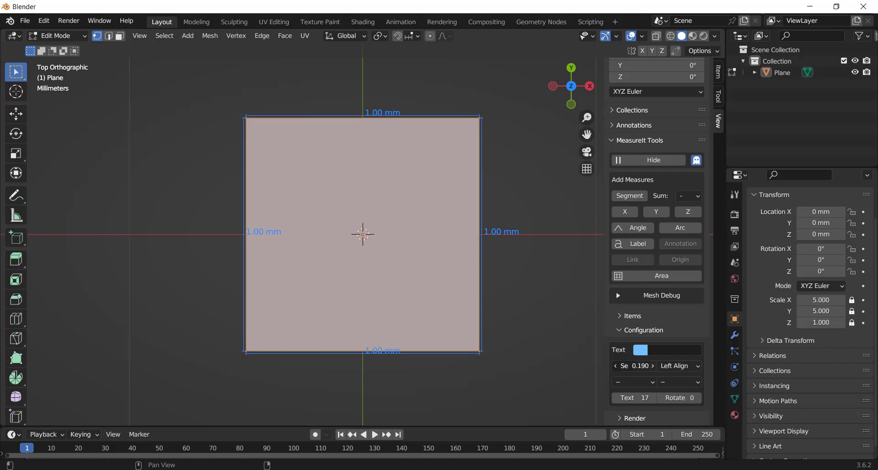
{"action": "left_click", "coordinate": [651, 365]}
{"action": "left_click", "coordinate": [651, 365]}
{"action": "left_click", "coordinate": [652, 365]}
{"action": "left_click", "coordinate": [651, 365]}
{"action": "left_click", "coordinate": [653, 366]}
{"action": "mouse_move", "coordinate": [635, 397]}
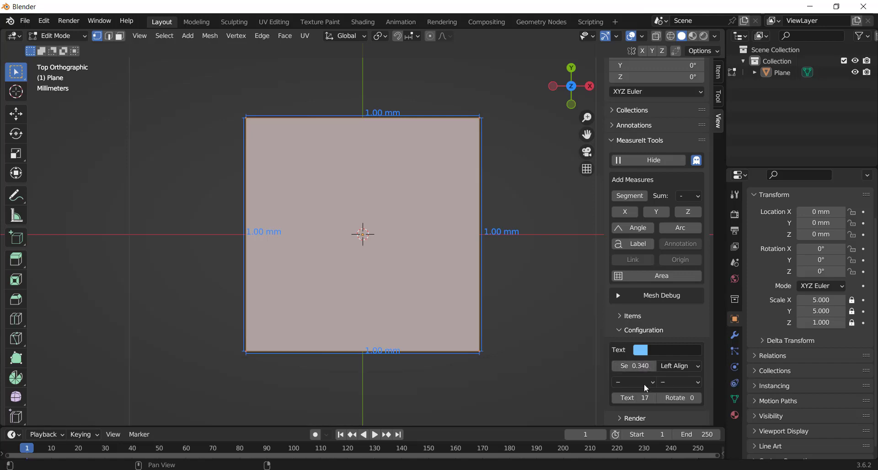
{"action": "left_click", "coordinate": [654, 399]}
{"action": "left_click", "coordinate": [654, 399]}
{"action": "left_click", "coordinate": [654, 399]}
Expand the plane's measurement items and raise the left measure's offset to 1.1.
{"action": "left_click", "coordinate": [621, 316]}
{"action": "scroll", "coordinate": [632, 322], "scroll_direction": "down", "scroll_amount": 3}
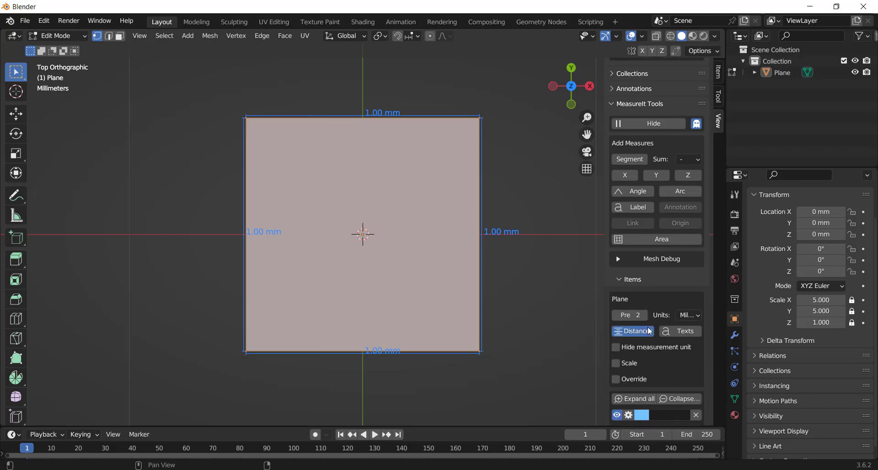
{"action": "scroll", "coordinate": [645, 318], "scroll_direction": "down", "scroll_amount": 2}
{"action": "scroll", "coordinate": [659, 313], "scroll_direction": "down", "scroll_amount": 2}
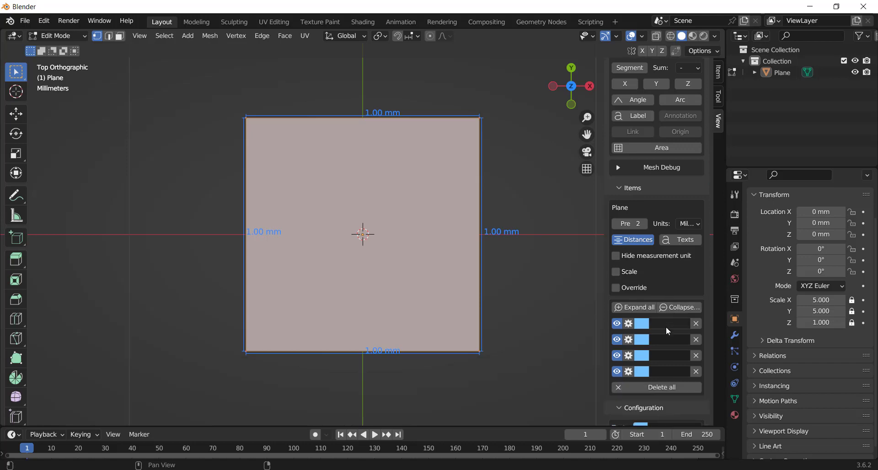
{"action": "left_click", "coordinate": [648, 307]}
{"action": "scroll", "coordinate": [647, 306], "scroll_direction": "down", "scroll_amount": 2}
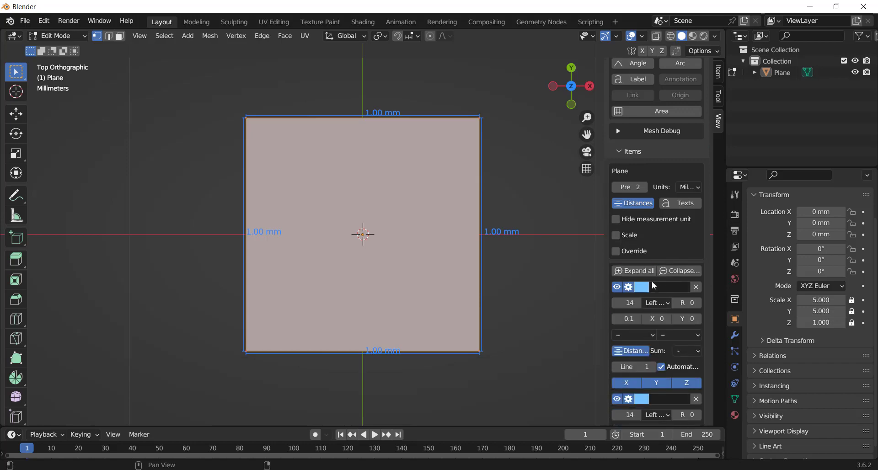
{"action": "left_click", "coordinate": [638, 317]}
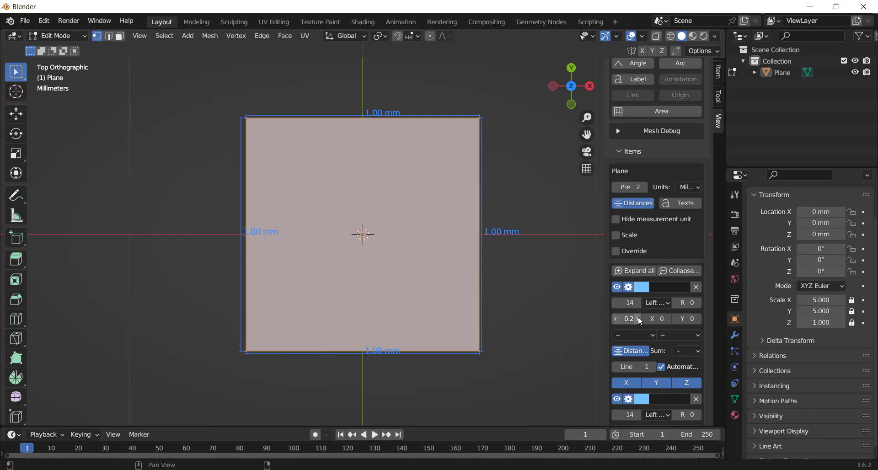
{"action": "left_click", "coordinate": [638, 316]}
{"action": "left_click", "coordinate": [639, 316]}
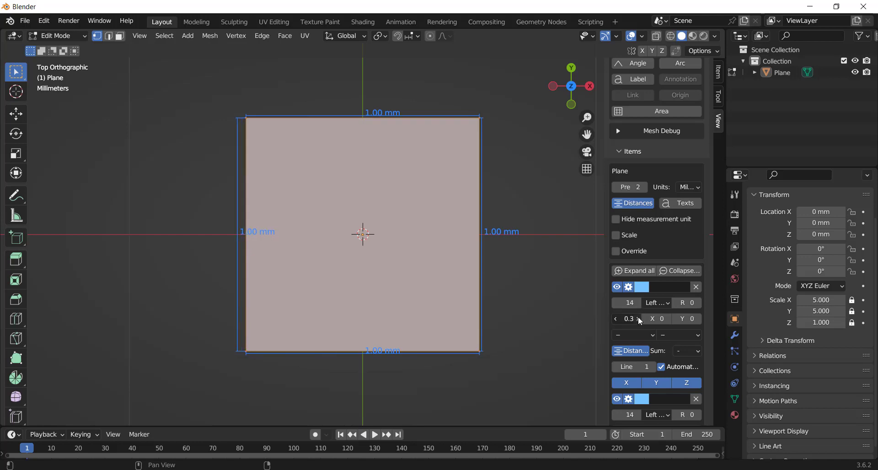
{"action": "left_click", "coordinate": [638, 317]}
{"action": "left_click", "coordinate": [639, 317]}
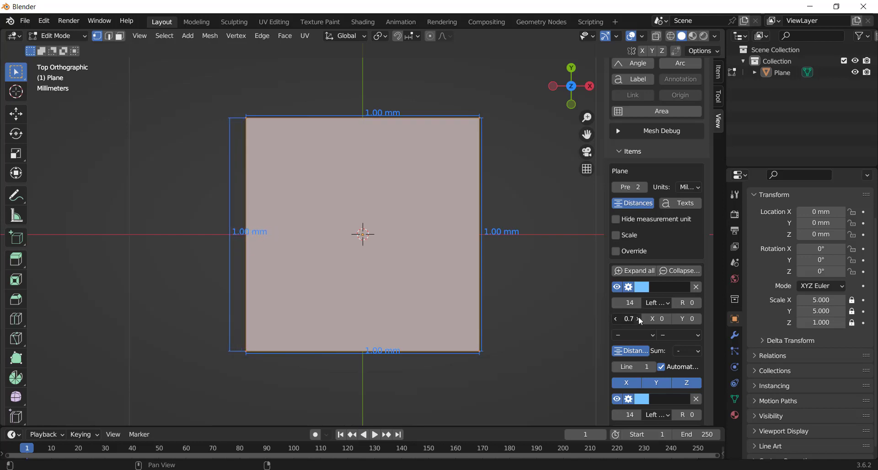
{"action": "left_click", "coordinate": [639, 316]}
{"action": "left_click", "coordinate": [638, 316]}
{"action": "left_click", "coordinate": [638, 316]}
{"action": "left_click", "coordinate": [638, 316]}
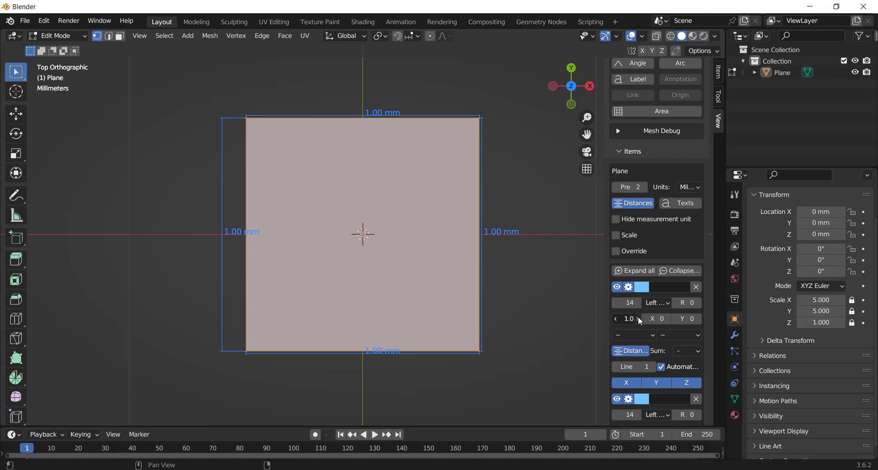
{"action": "left_click", "coordinate": [639, 317]}
Set the left label's X to 0 and its alignment to Right Align.
{"action": "left_click", "coordinate": [699, 302]}
{"action": "left_click", "coordinate": [699, 303]}
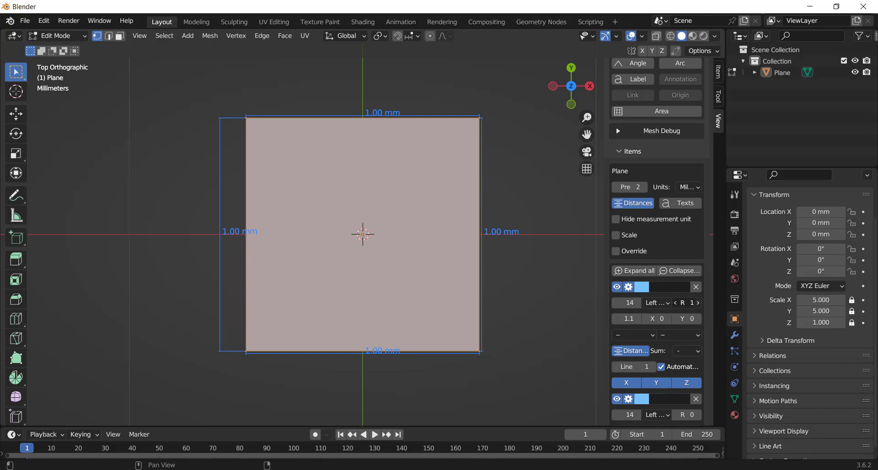
{"action": "left_click", "coordinate": [699, 303]}
{"action": "left_click", "coordinate": [699, 303]}
{"action": "left_click", "coordinate": [671, 303]}
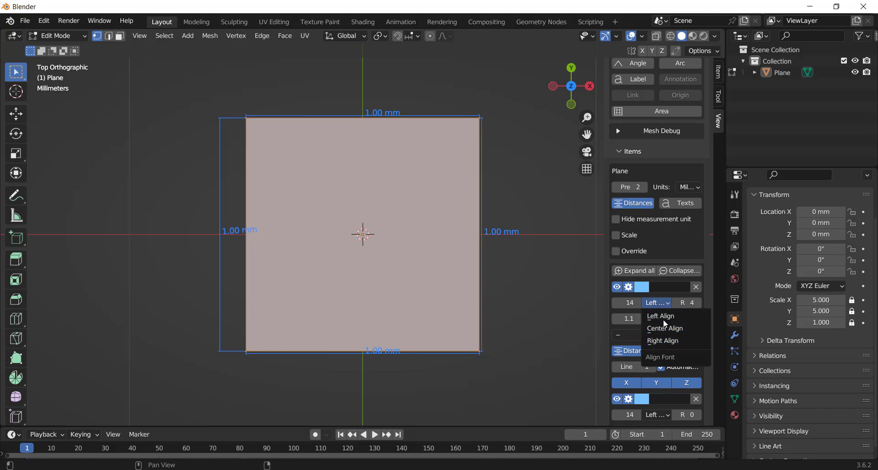
{"action": "left_click", "coordinate": [663, 318]}
{"action": "left_click", "coordinate": [658, 304]}
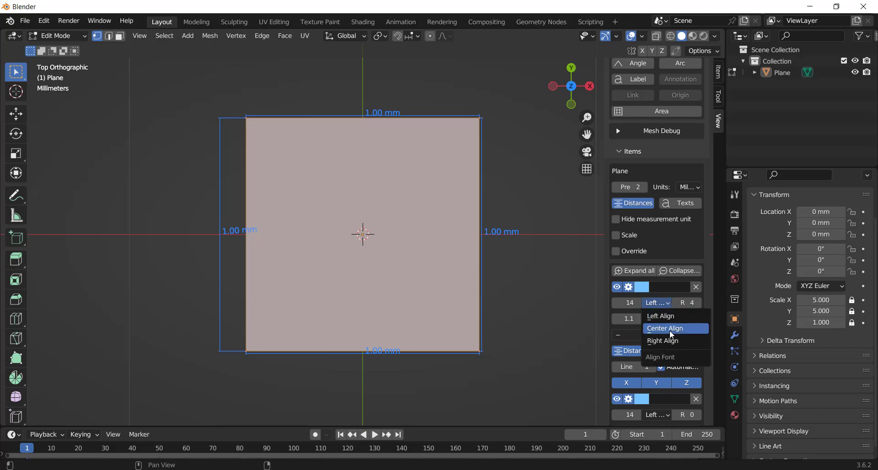
{"action": "left_click", "coordinate": [670, 327]}
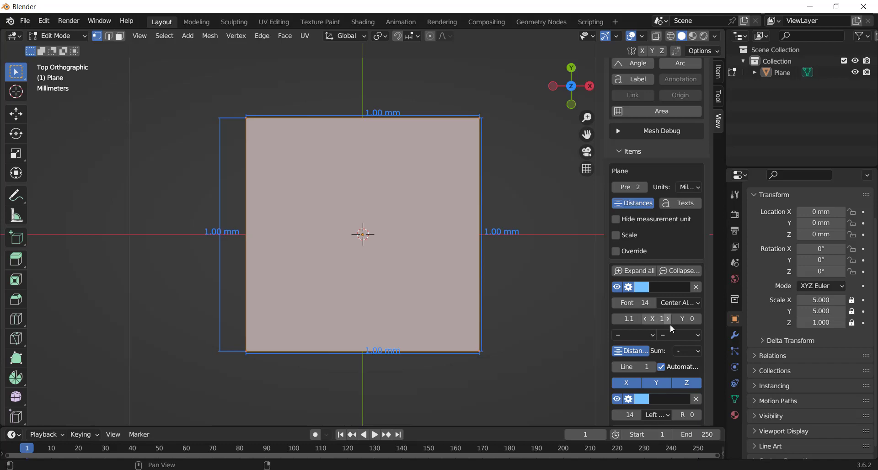
{"action": "left_click", "coordinate": [646, 319]}
{"action": "left_click", "coordinate": [685, 305]}
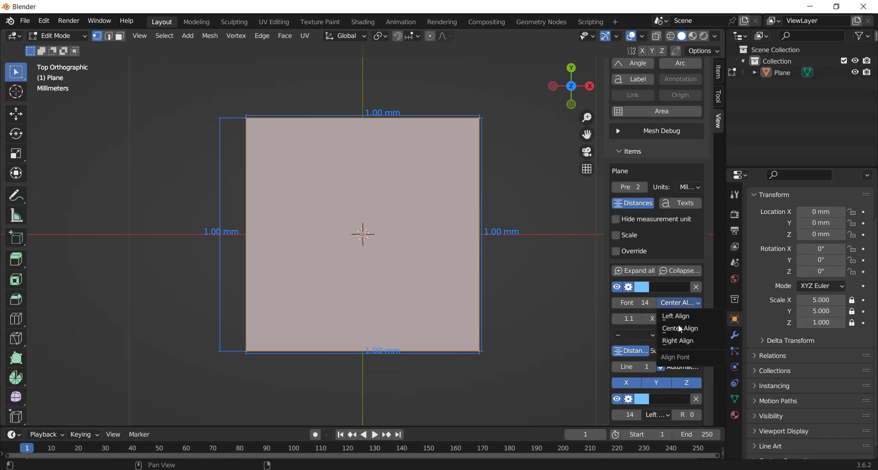
{"action": "left_click", "coordinate": [680, 340]}
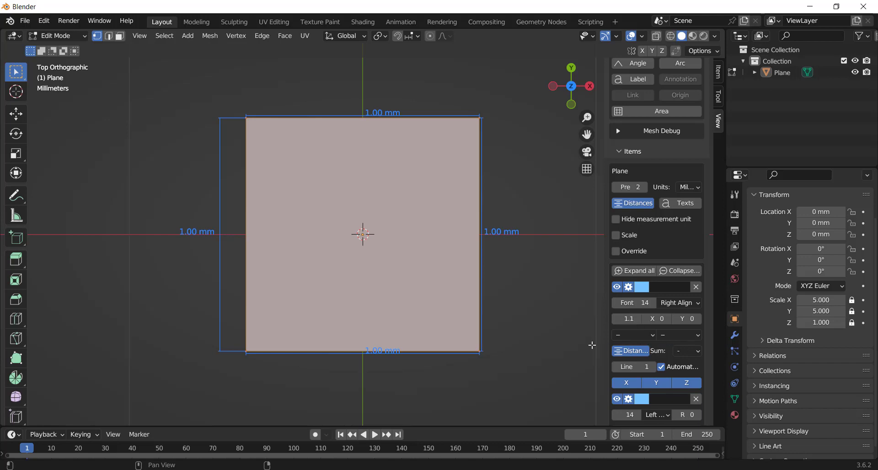
{"action": "scroll", "coordinate": [643, 330], "scroll_direction": "down", "scroll_amount": 2}
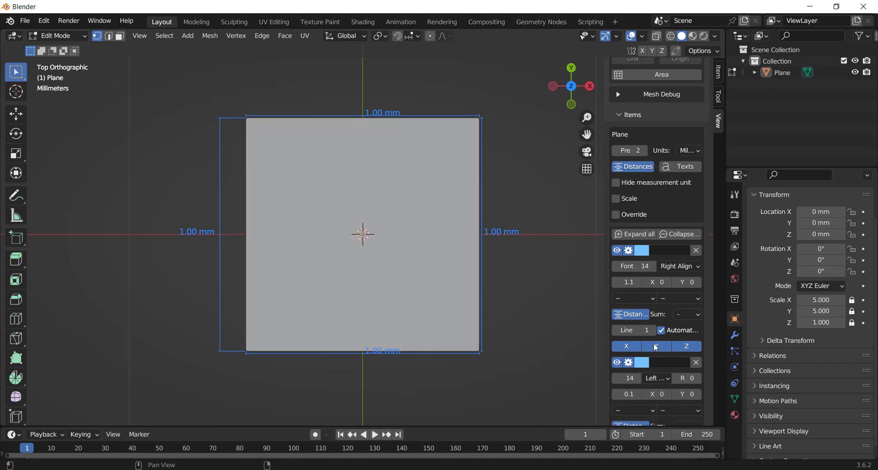
Increase the bottom measure's offset to 0.9.
{"action": "scroll", "coordinate": [644, 306], "scroll_direction": "up", "scroll_amount": 2}
{"action": "scroll", "coordinate": [644, 306], "scroll_direction": "down", "scroll_amount": 2}
{"action": "left_click", "coordinate": [639, 394]}
{"action": "left_click", "coordinate": [639, 395]}
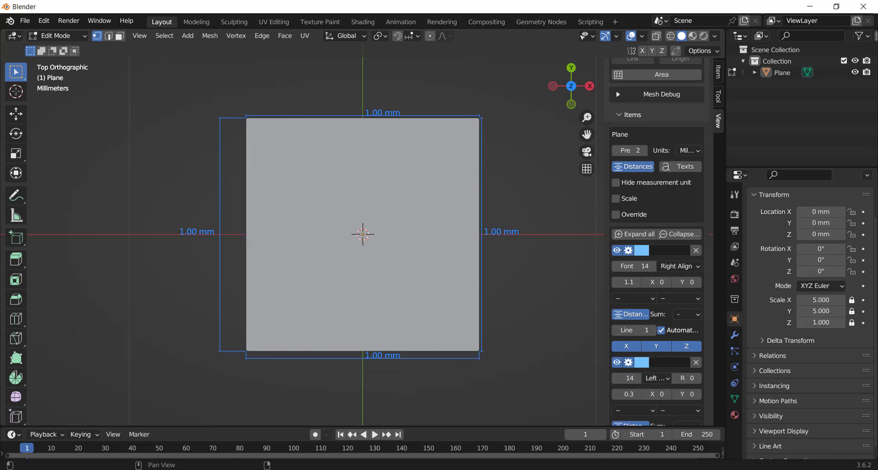
{"action": "left_click", "coordinate": [639, 394]}
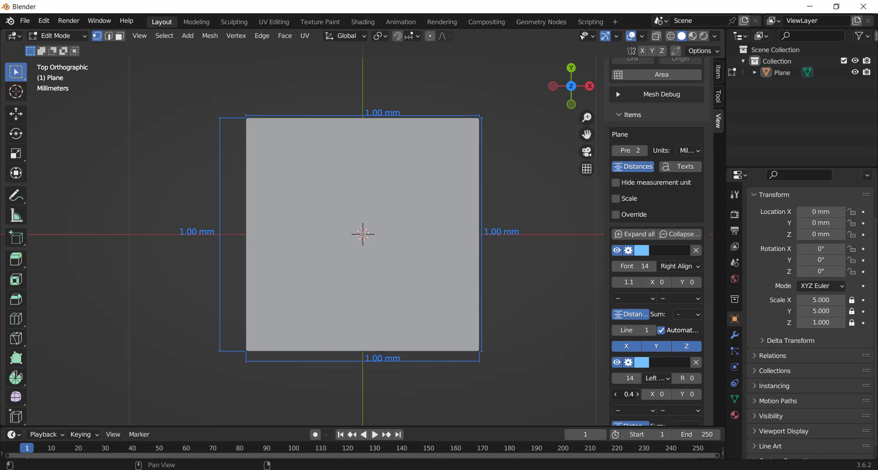
{"action": "left_click", "coordinate": [639, 393]}
{"action": "left_click", "coordinate": [639, 394]}
{"action": "left_click", "coordinate": [639, 395]}
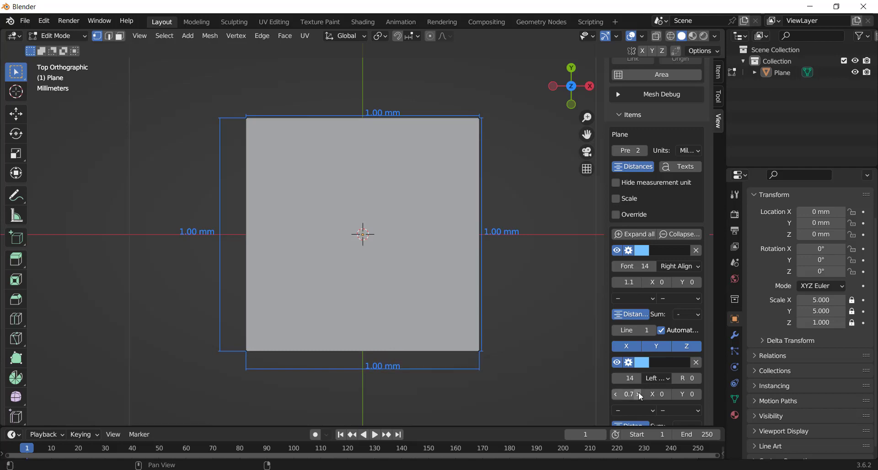
{"action": "left_click", "coordinate": [639, 395]}
{"action": "left_click", "coordinate": [639, 394]}
Increase the right measure's offset to 0.7.
{"action": "scroll", "coordinate": [639, 394], "scroll_direction": "down", "scroll_amount": 3}
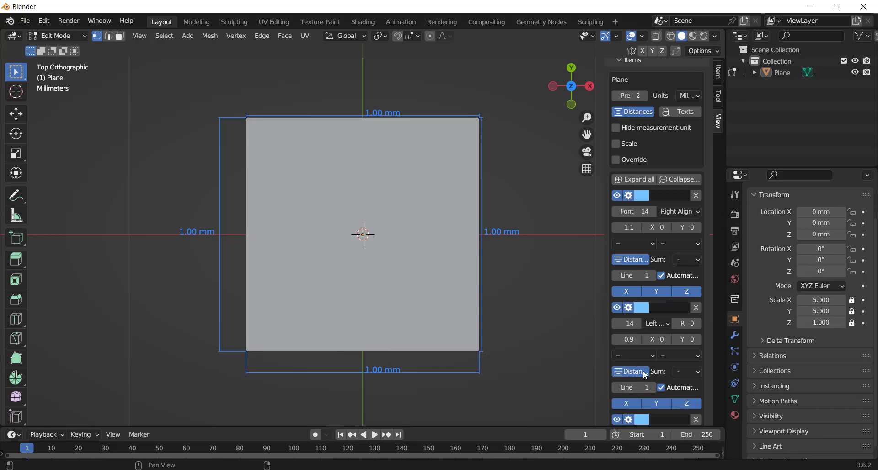
{"action": "scroll", "coordinate": [646, 398], "scroll_direction": "down", "scroll_amount": 1}
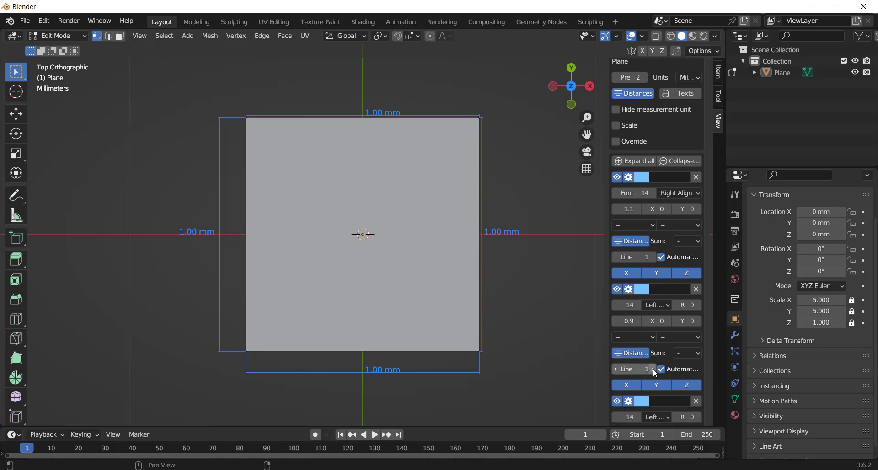
{"action": "scroll", "coordinate": [648, 399], "scroll_direction": "down", "scroll_amount": 2}
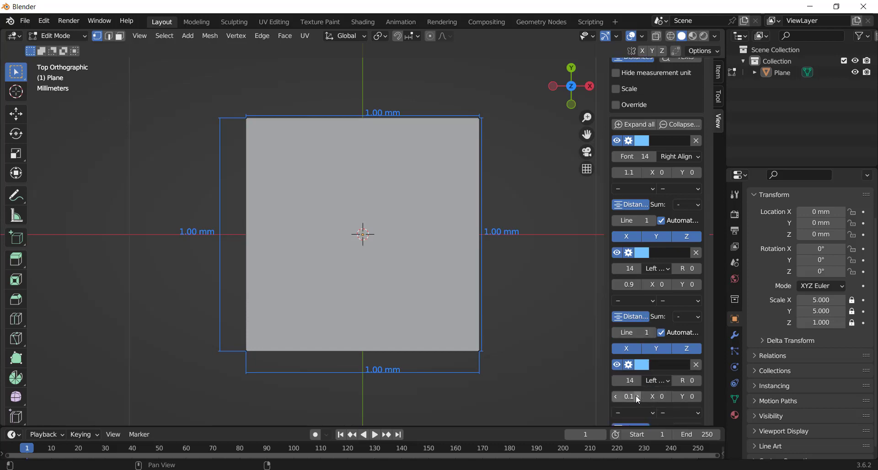
{"action": "left_click", "coordinate": [638, 397]}
{"action": "left_click", "coordinate": [638, 397]}
{"action": "left_click", "coordinate": [638, 397]}
{"action": "left_click", "coordinate": [638, 397]}
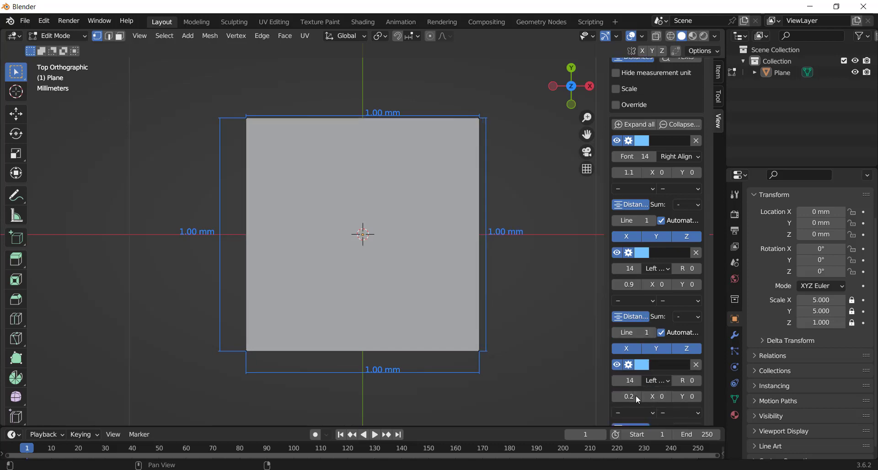
{"action": "left_click", "coordinate": [638, 397]}
{"action": "left_click", "coordinate": [638, 397]}
{"action": "left_click", "coordinate": [637, 397]}
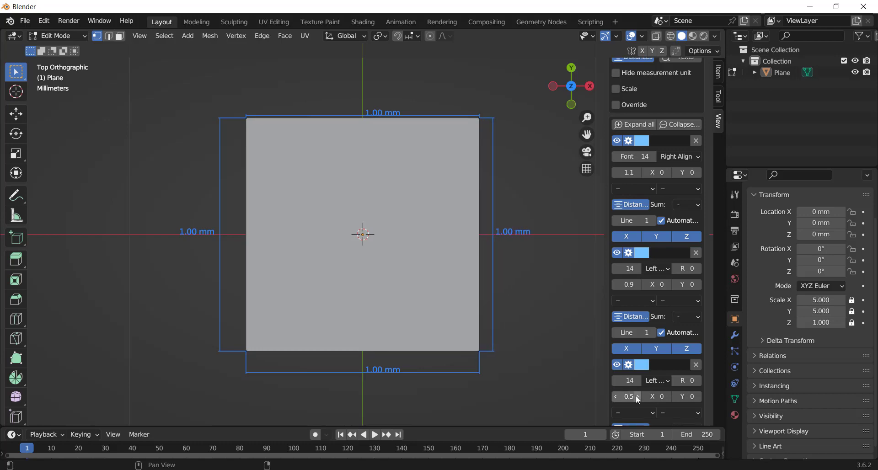
{"action": "left_click", "coordinate": [637, 396]}
{"action": "left_click", "coordinate": [636, 397]}
Increase the top measure's offset to 0.5.
{"action": "scroll", "coordinate": [637, 398], "scroll_direction": "down", "scroll_amount": 2}
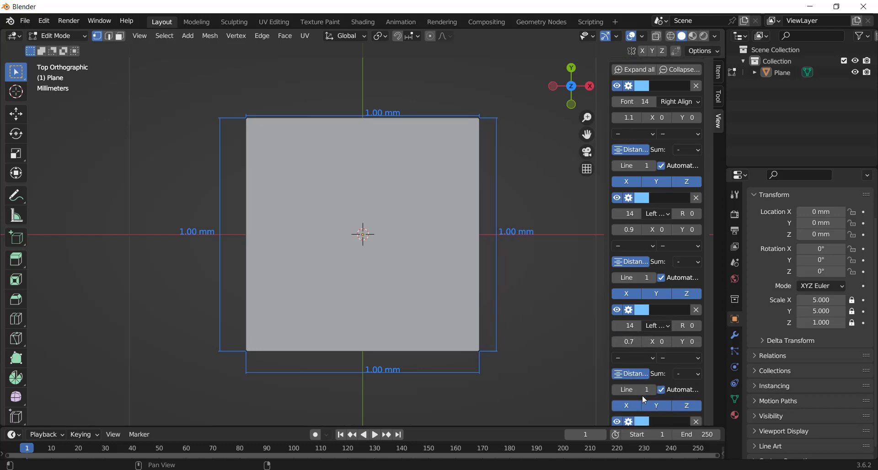
{"action": "scroll", "coordinate": [643, 393], "scroll_direction": "down", "scroll_amount": 4}
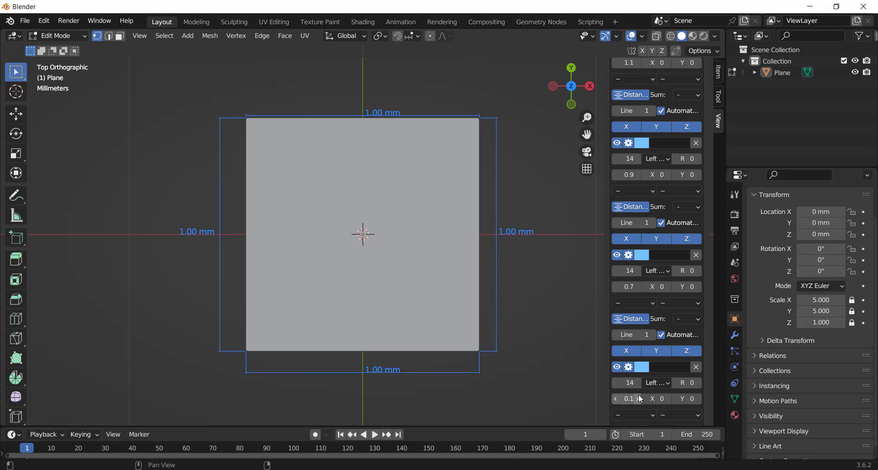
{"action": "left_click", "coordinate": [638, 395]}
{"action": "left_click", "coordinate": [639, 395]}
{"action": "left_click", "coordinate": [638, 395]}
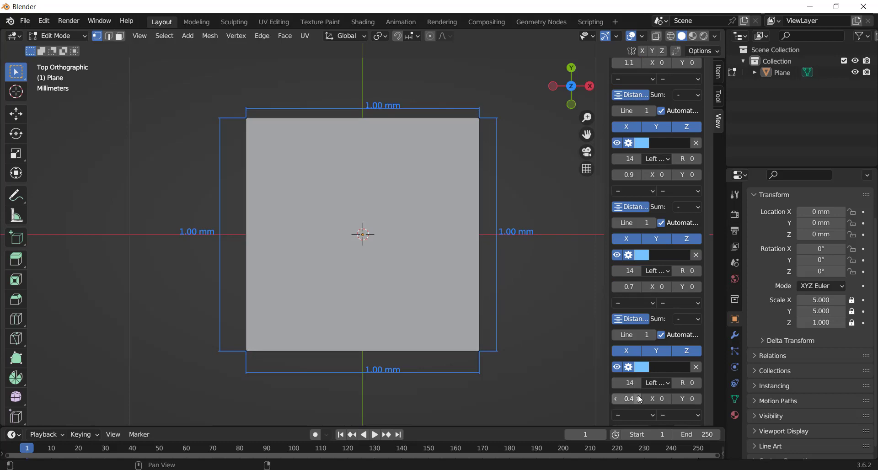
{"action": "left_click", "coordinate": [639, 395]}
Return the top label's font size to 14.
{"action": "left_click", "coordinate": [640, 382]}
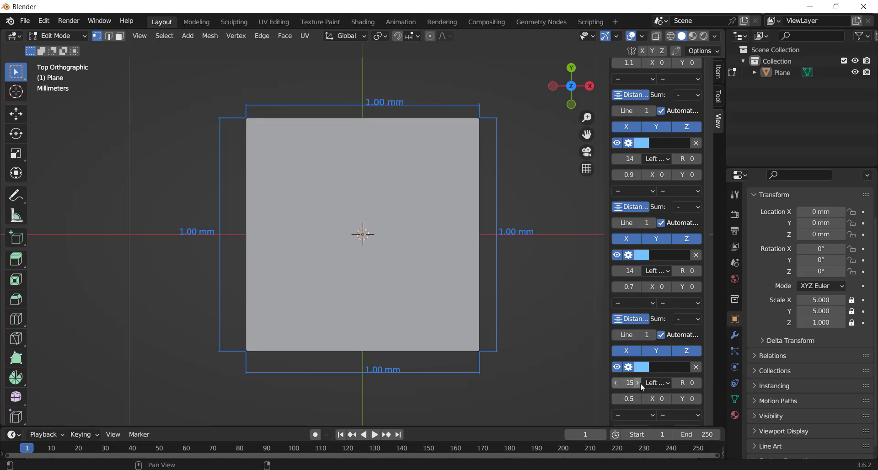
{"action": "left_click", "coordinate": [641, 383]}
{"action": "left_click", "coordinate": [641, 382]}
{"action": "left_click", "coordinate": [640, 383]}
{"action": "left_click", "coordinate": [640, 383]}
{"action": "left_click", "coordinate": [620, 383]}
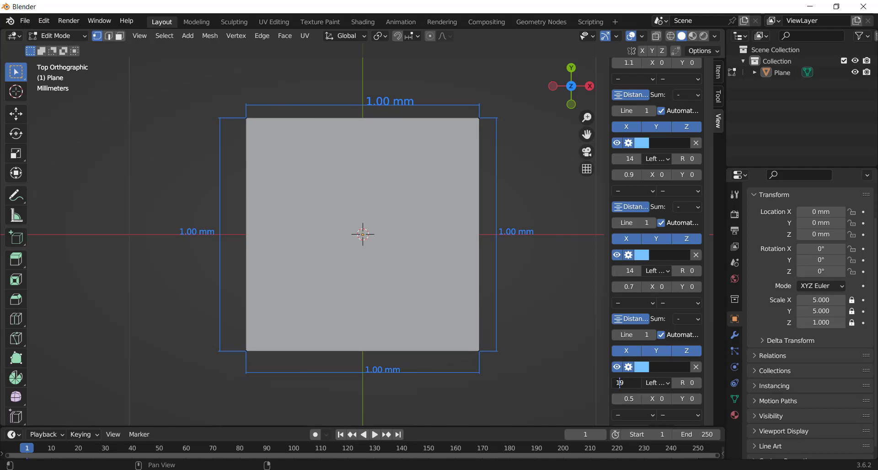
{"action": "left_click", "coordinate": [616, 385]}
{"action": "left_click", "coordinate": [615, 385]}
{"action": "left_click", "coordinate": [616, 385]}
{"action": "left_click", "coordinate": [616, 386]}
{"action": "left_click", "coordinate": [616, 385]}
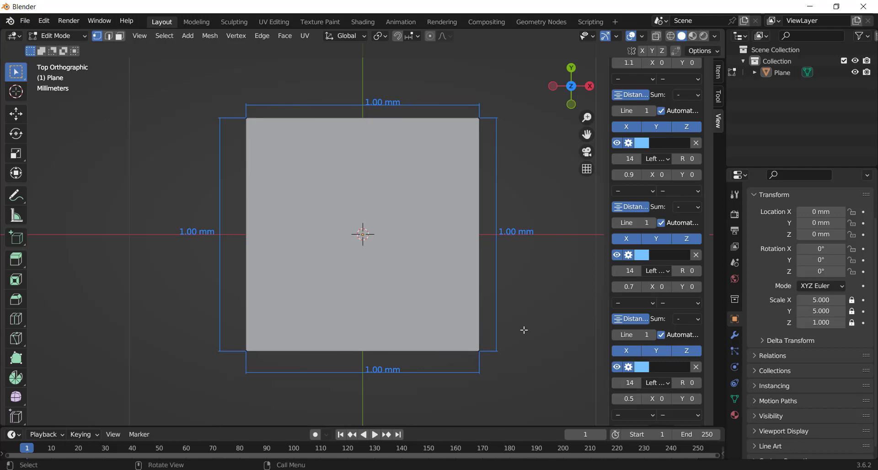